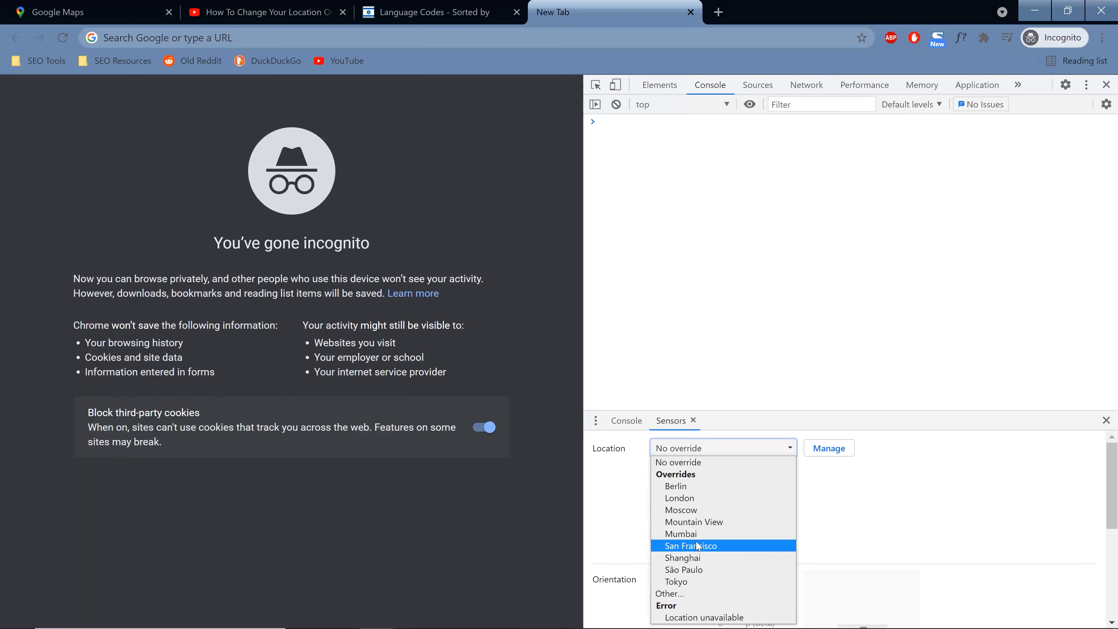
# - Start a new custom location named Tucson in the location override settings and clear its default latitude
pyautogui.click(860, 489)
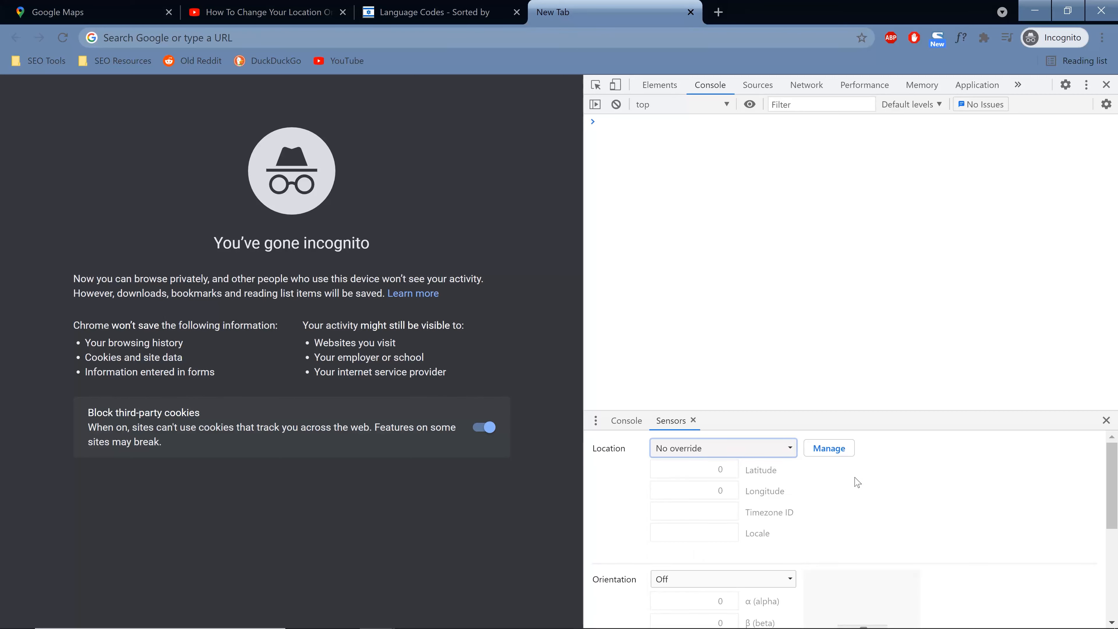
pyautogui.click(830, 450)
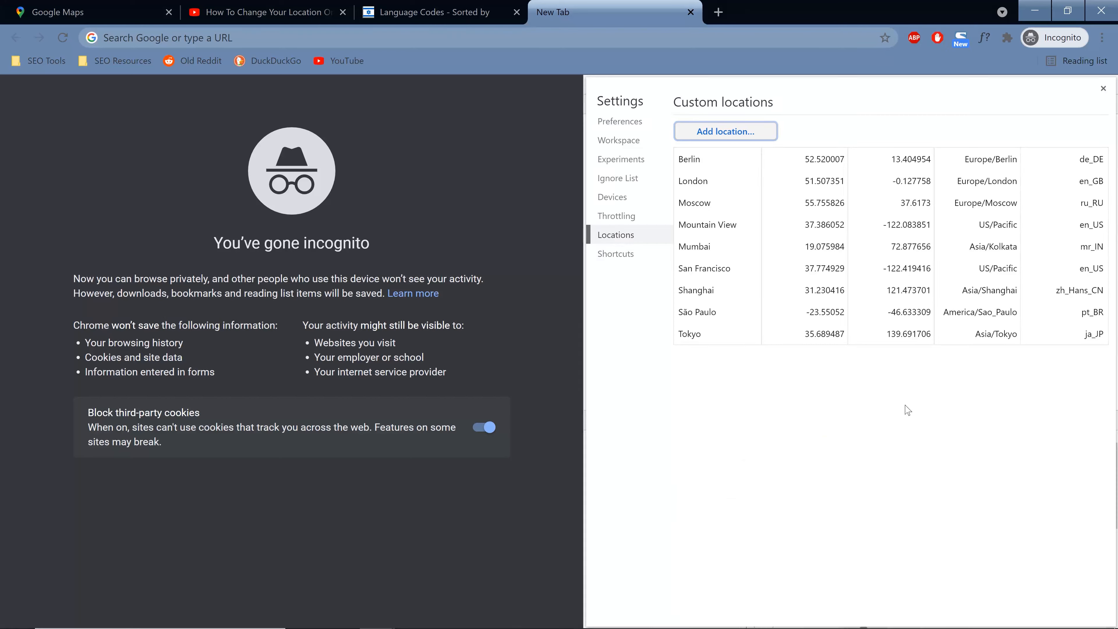
pyautogui.click(747, 138)
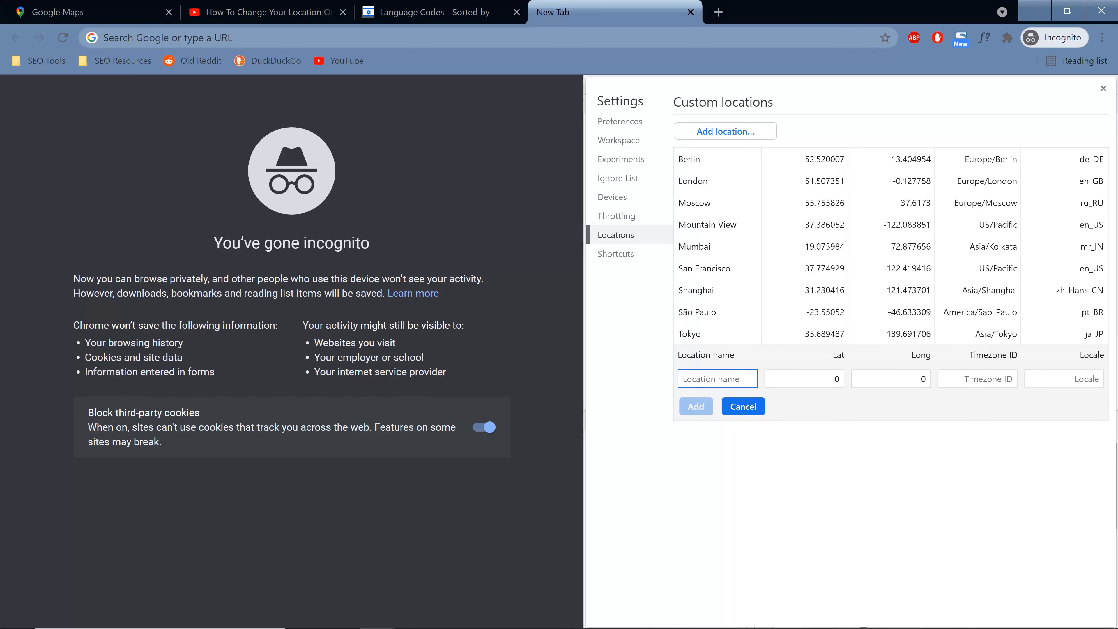
pyautogui.write('Tucson')
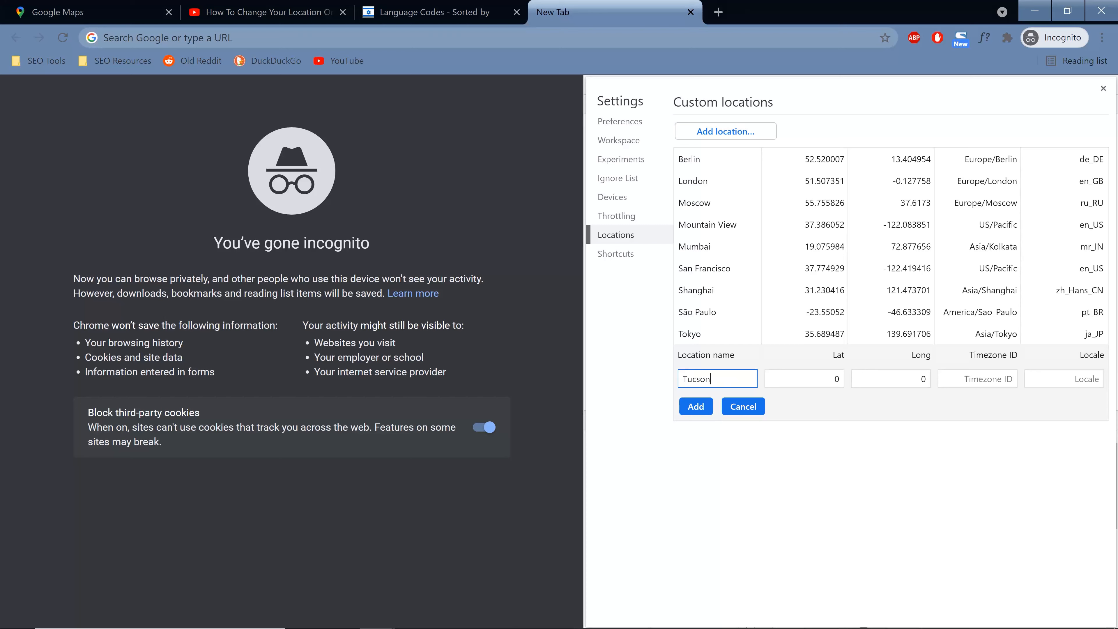
pyautogui.click(835, 379)
pyautogui.press('BackSpace')
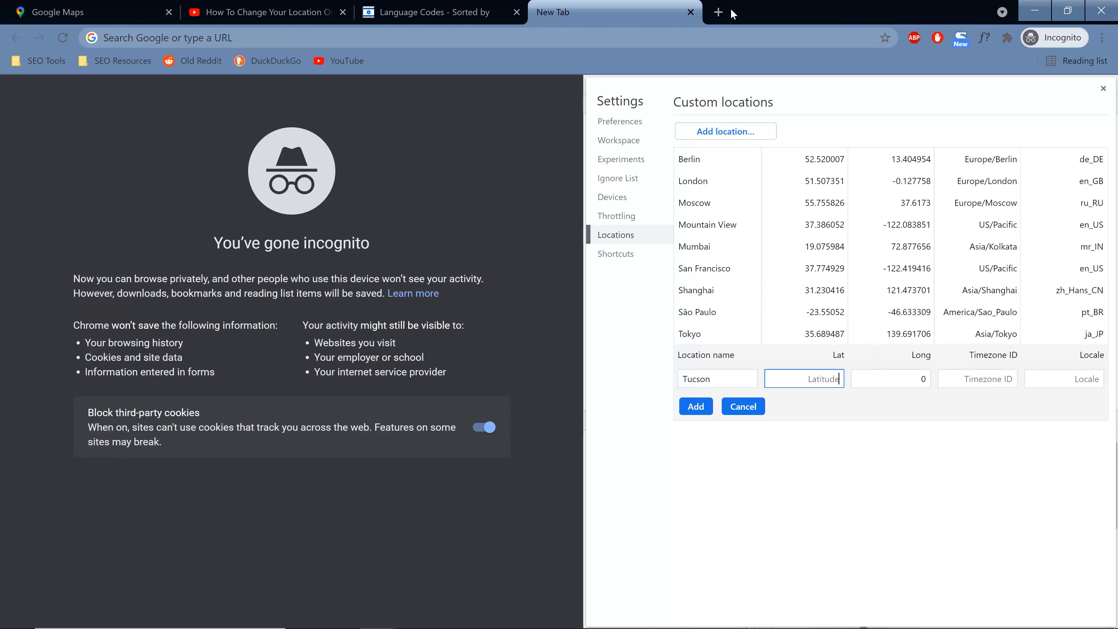
# - In Google Maps, copy the coordinates of a spot in downtown Tucson just southeast of La Chingada Cocina Mexicana
pyautogui.click(99, 19)
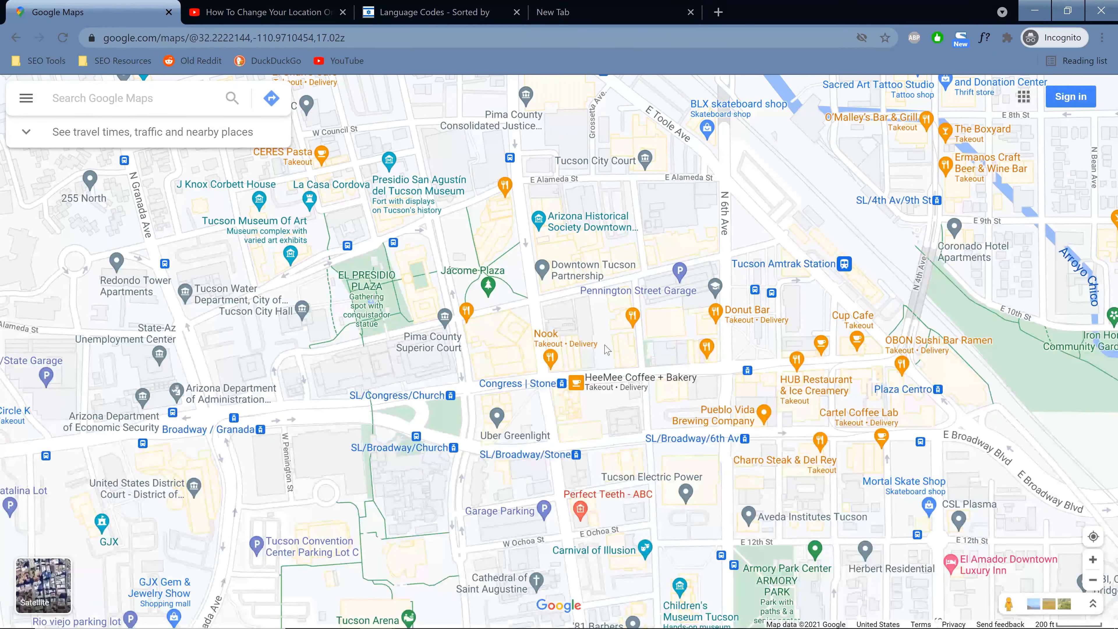
pyautogui.scroll(-5, 618, 348)
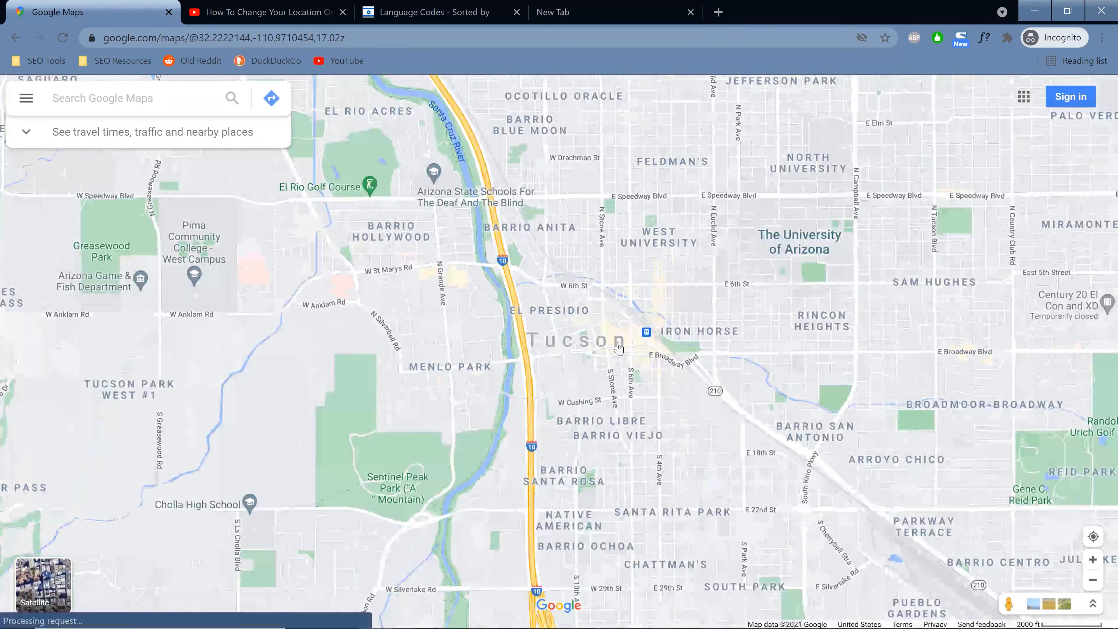
pyautogui.scroll(-2, 628, 361)
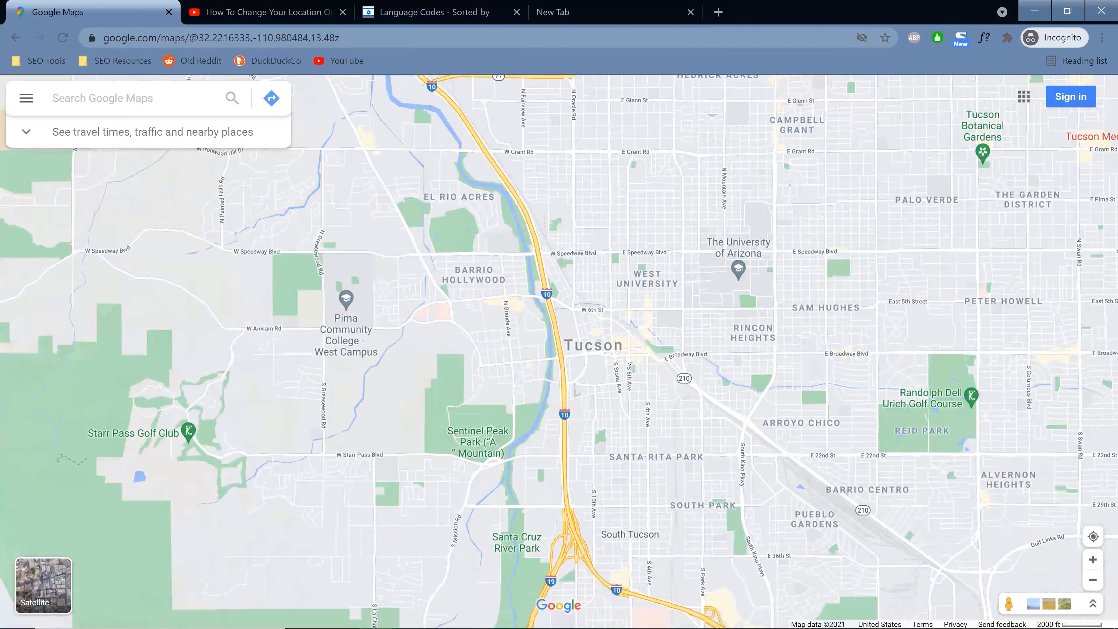
pyautogui.scroll(-2, 627, 361)
pyautogui.scroll(1, 628, 361)
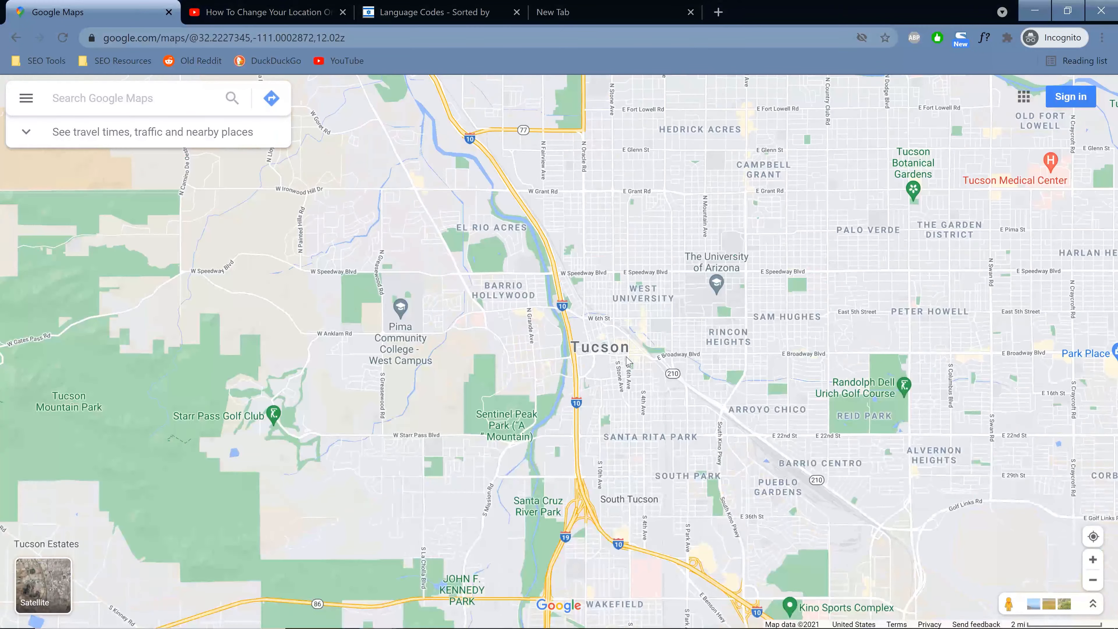
pyautogui.scroll(6, 627, 361)
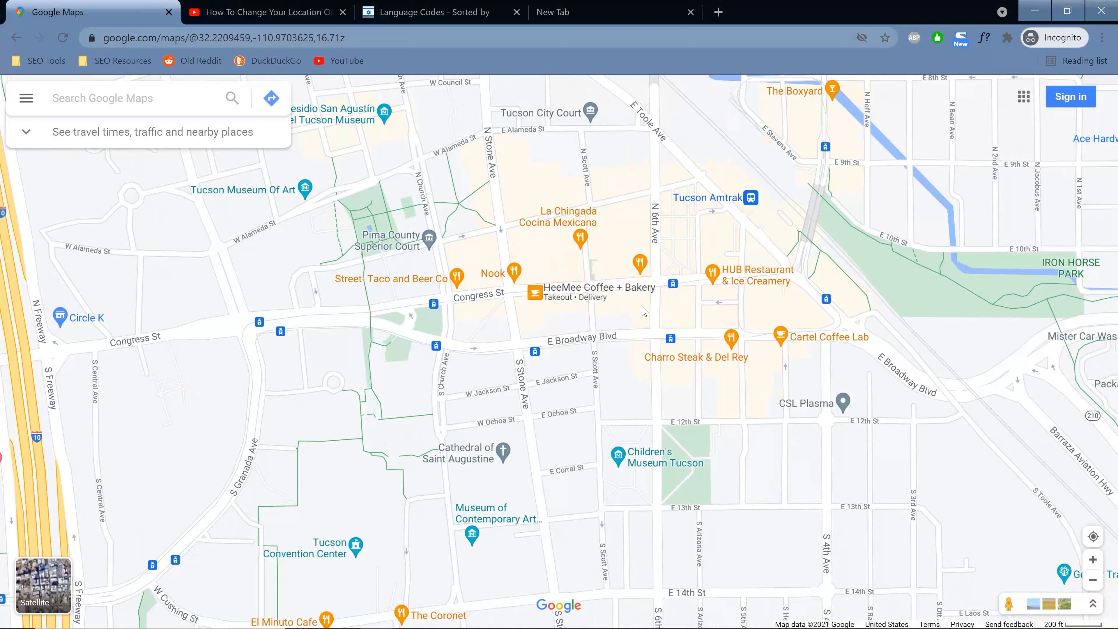
pyautogui.rightClick(614, 260)
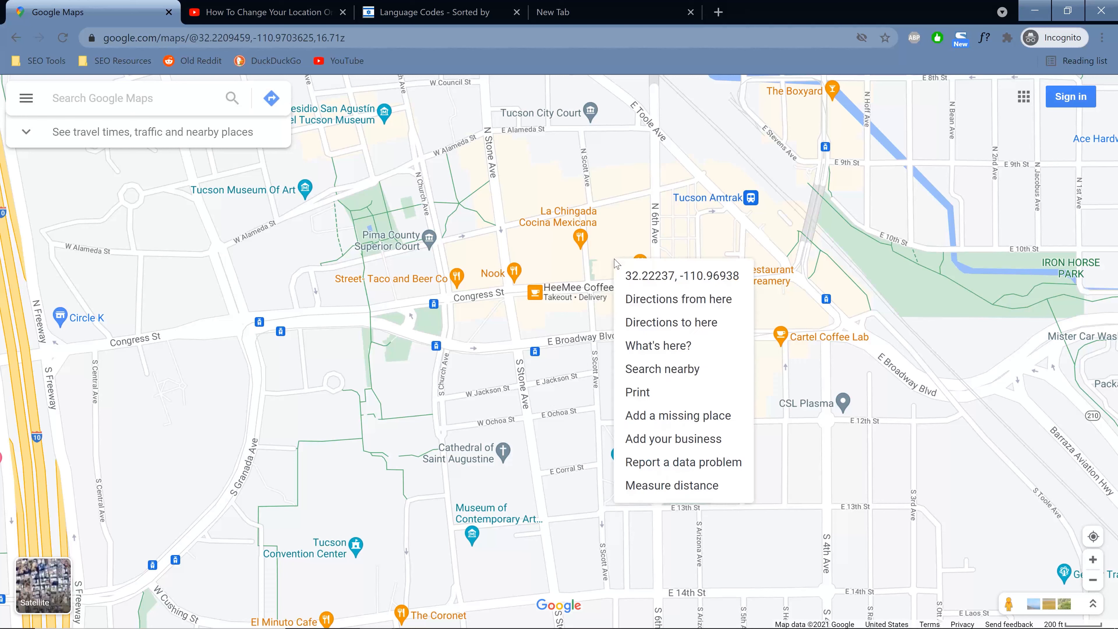
pyautogui.click(656, 276)
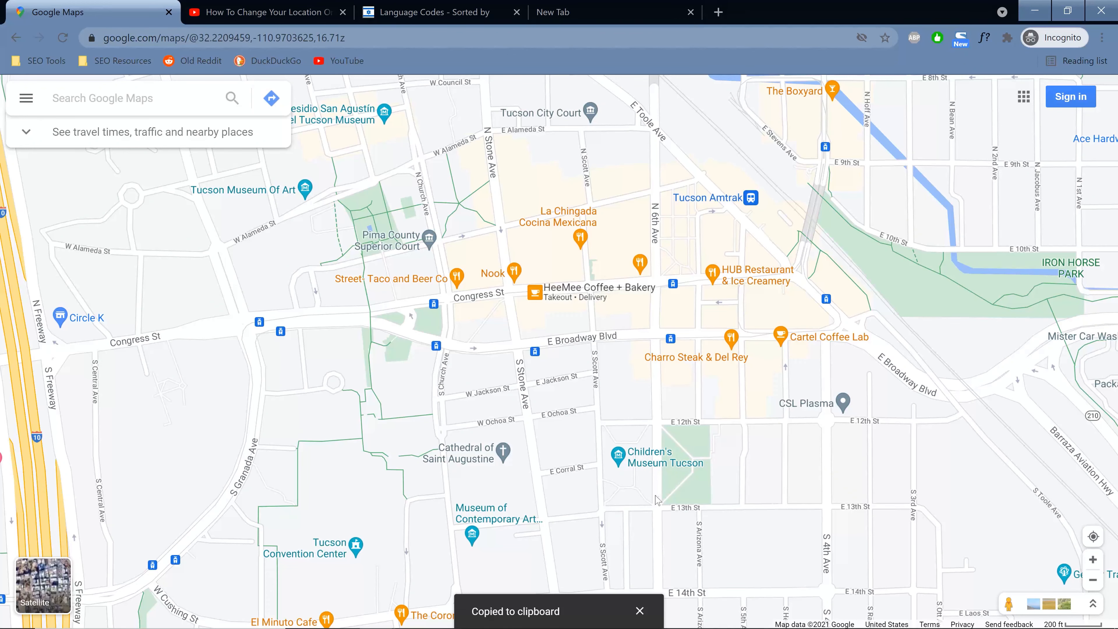
# - Switch to Notepad and replace the old coordinates with the copied ones, 32.22237354374358, -110.96937756932046
pyautogui.moveTo(544, 619)
pyautogui.click(487, 584)
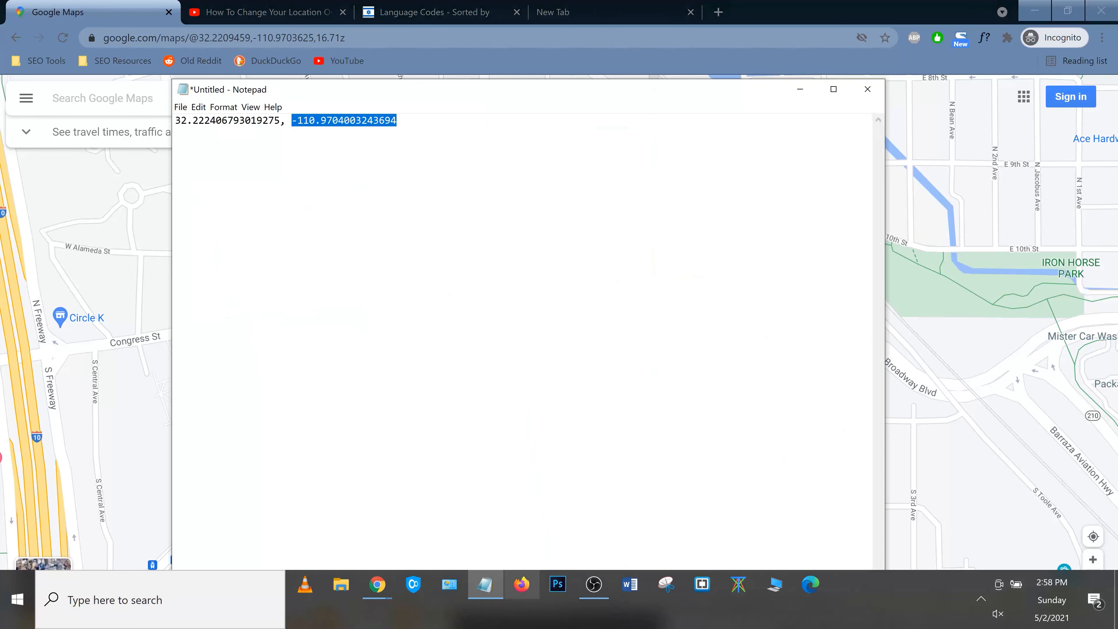
pyautogui.moveTo(405, 121); pyautogui.dragTo(167, 123)
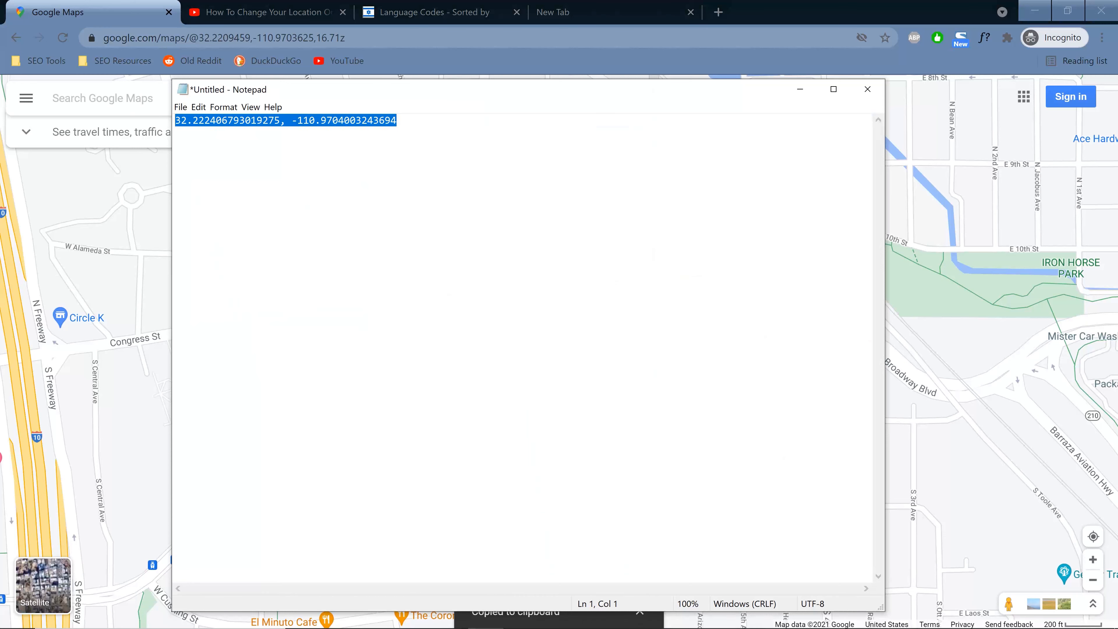
pyautogui.press('Delete')
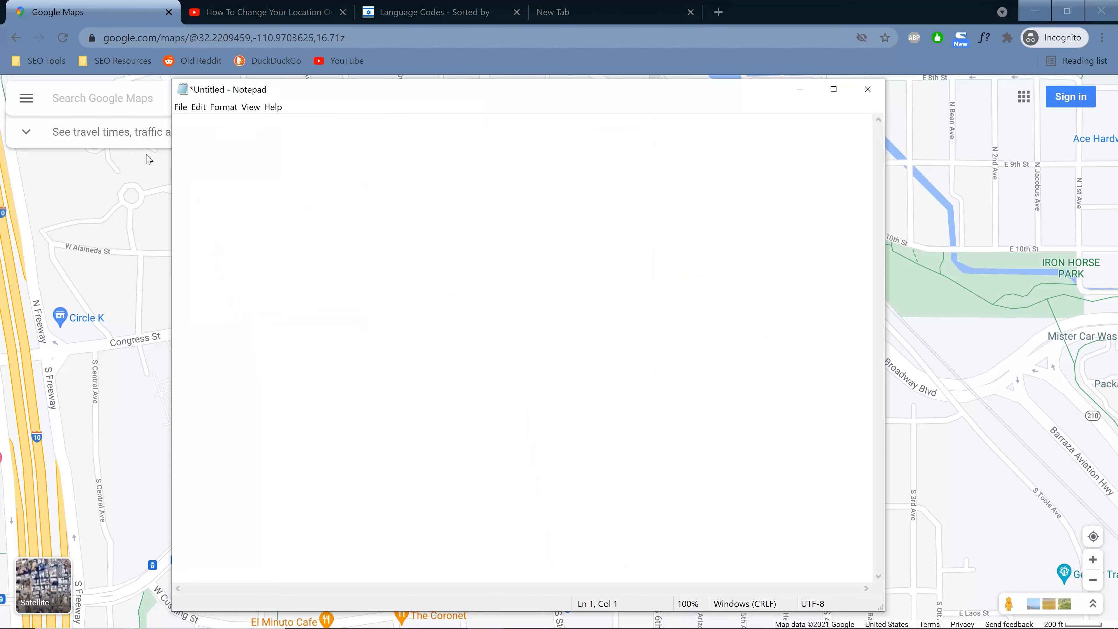
pyautogui.hotkey('ctrl', 'v')
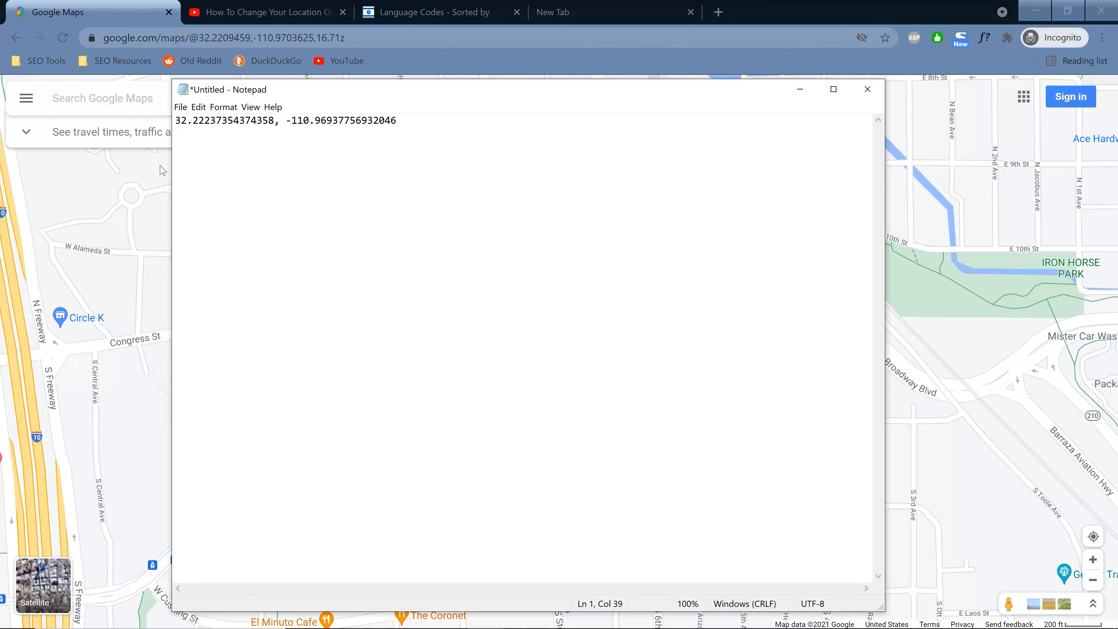
pyautogui.click(800, 93)
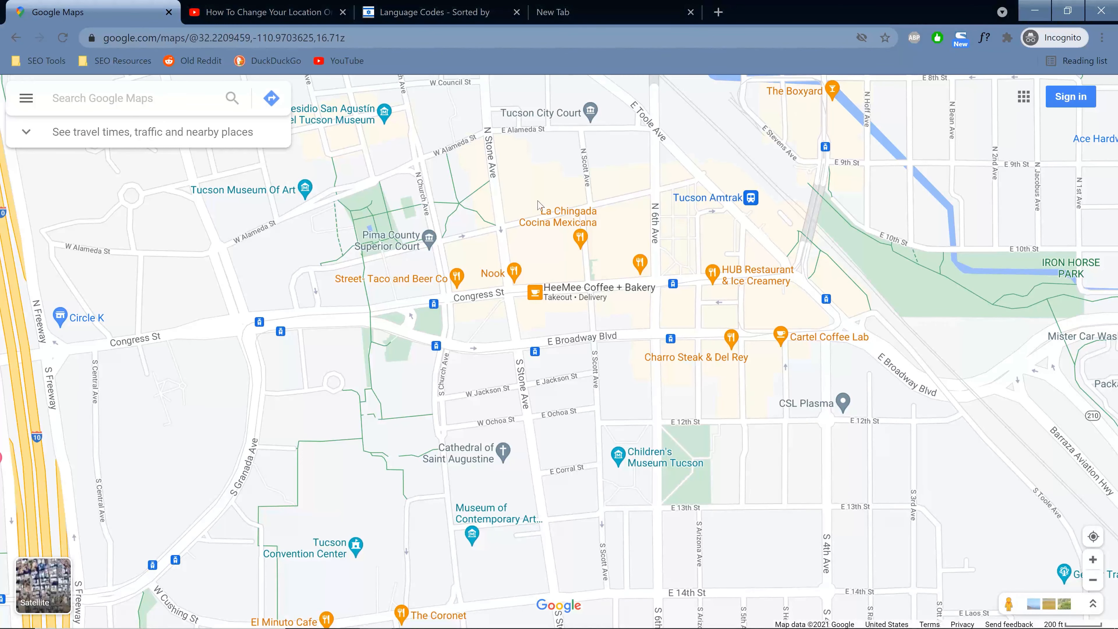
# - Copy the latitude 32.22237354374358 from the Notepad note into the Tucson location's latitude
pyautogui.click(627, 15)
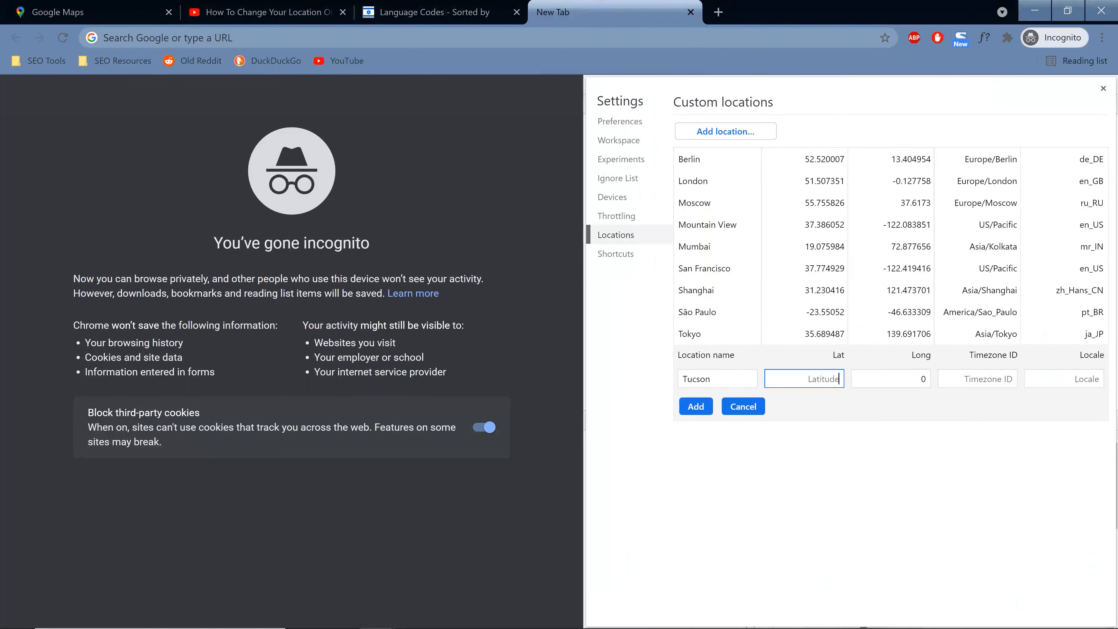
pyautogui.moveTo(504, 612)
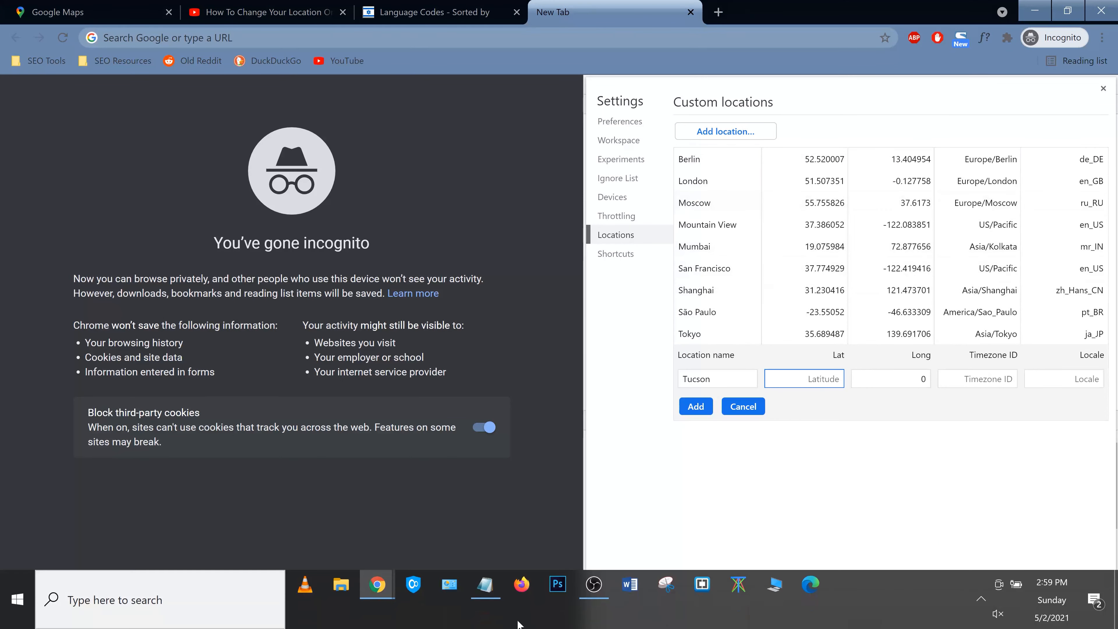
pyautogui.click(486, 586)
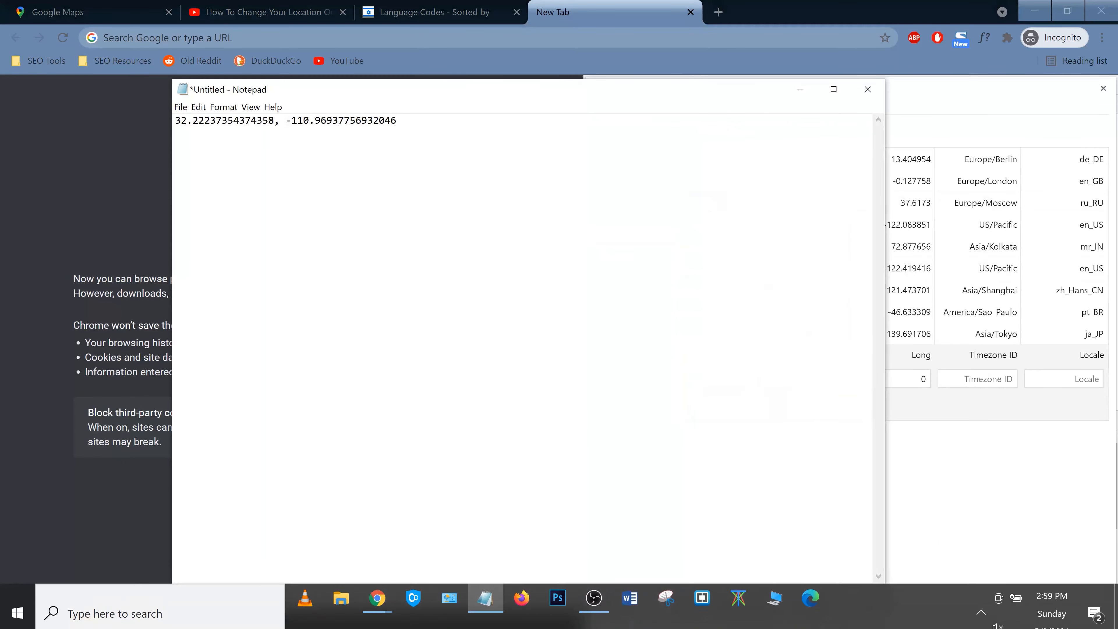
pyautogui.moveTo(276, 120); pyautogui.dragTo(119, 140)
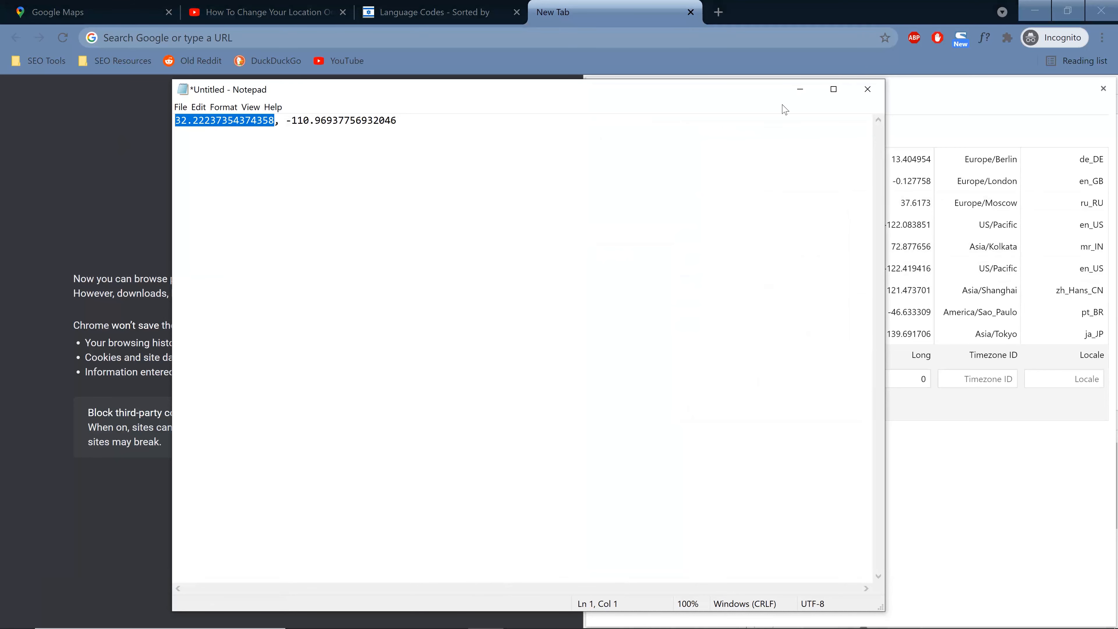
pyautogui.click(801, 89)
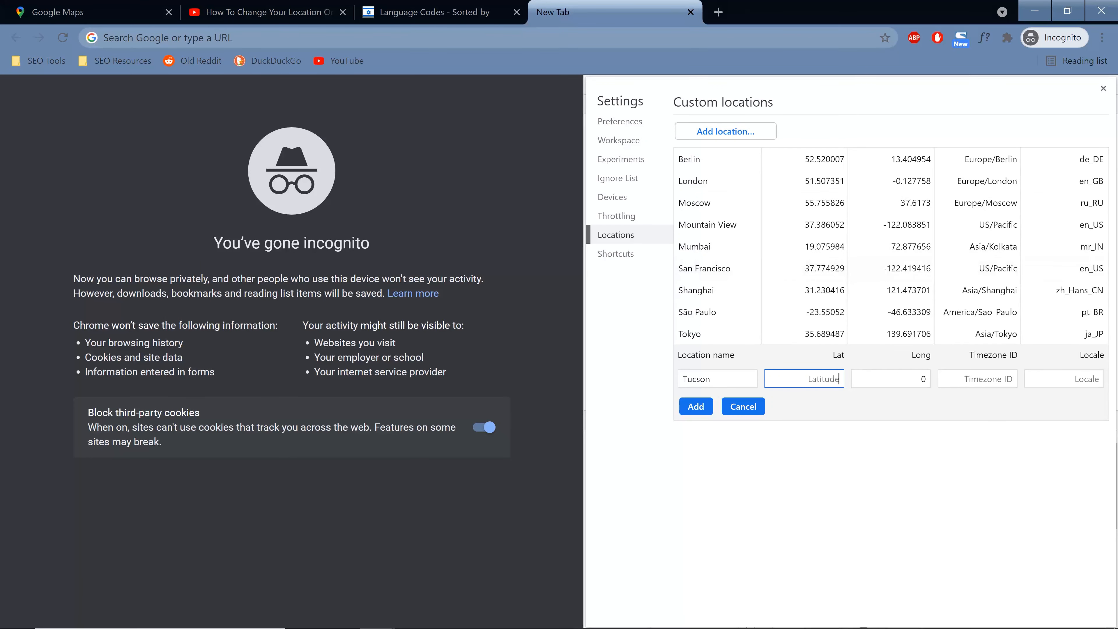
pyautogui.hotkey('ctrl', 'v')
# - Copy the longitude -110.96937756932046 from the Notepad note into the Tucson location's longitude
pyautogui.click(485, 584)
pyautogui.moveTo(287, 120); pyautogui.dragTo(397, 120)
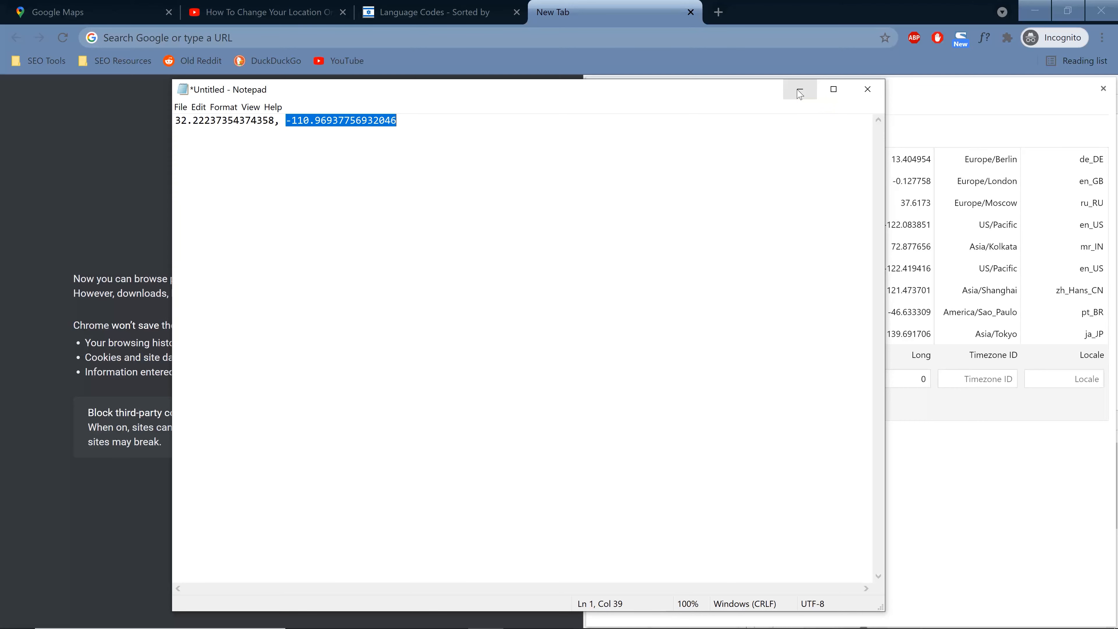
pyautogui.click(800, 94)
pyautogui.click(923, 379)
pyautogui.press('BackSpace')
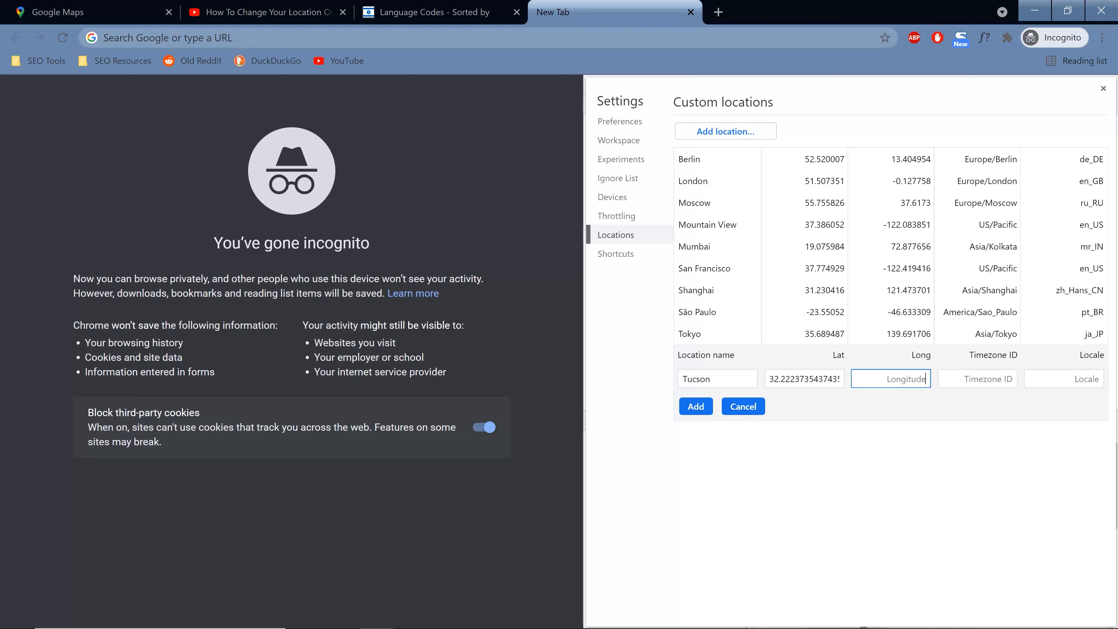
pyautogui.hotkey('ctrl', 'v')
pyautogui.hotkey('shift', 'Home')
pyautogui.press('Tab')
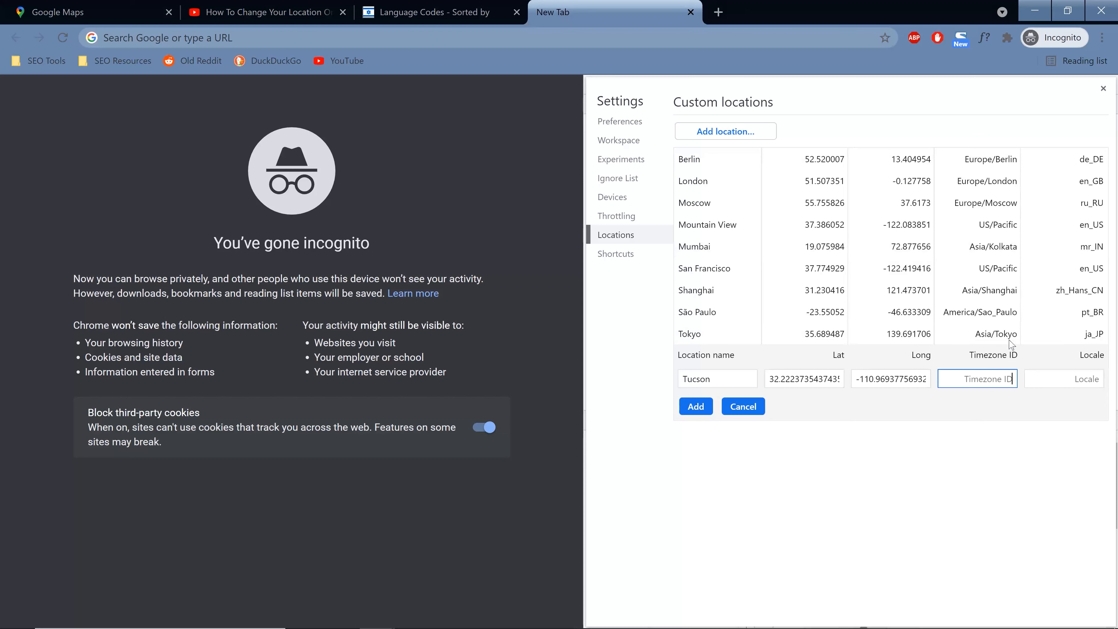
# - Open the link for other time zones from the YouTube video's description in a new tab and view that page
pyautogui.click(263, 12)
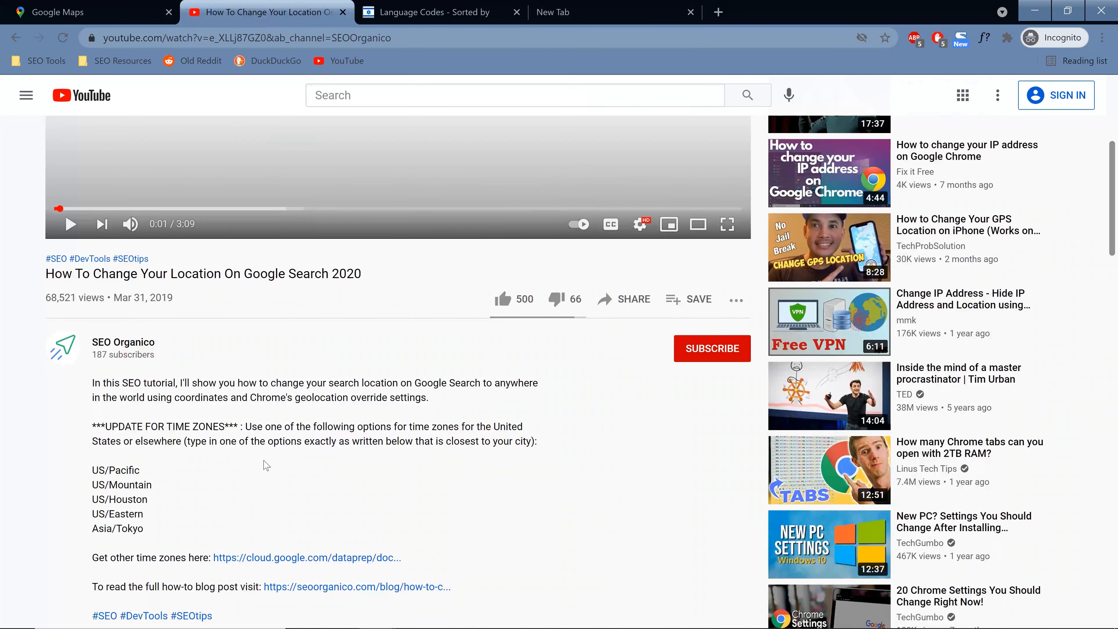
pyautogui.scroll(-2, 275, 489)
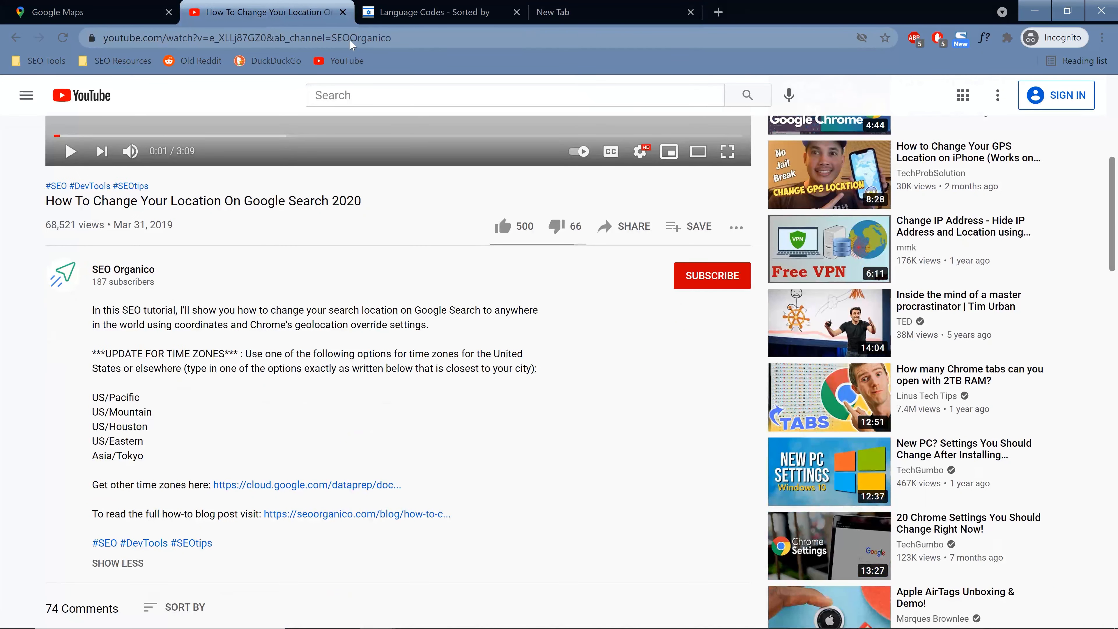
pyautogui.click(412, 12)
pyautogui.click(603, 13)
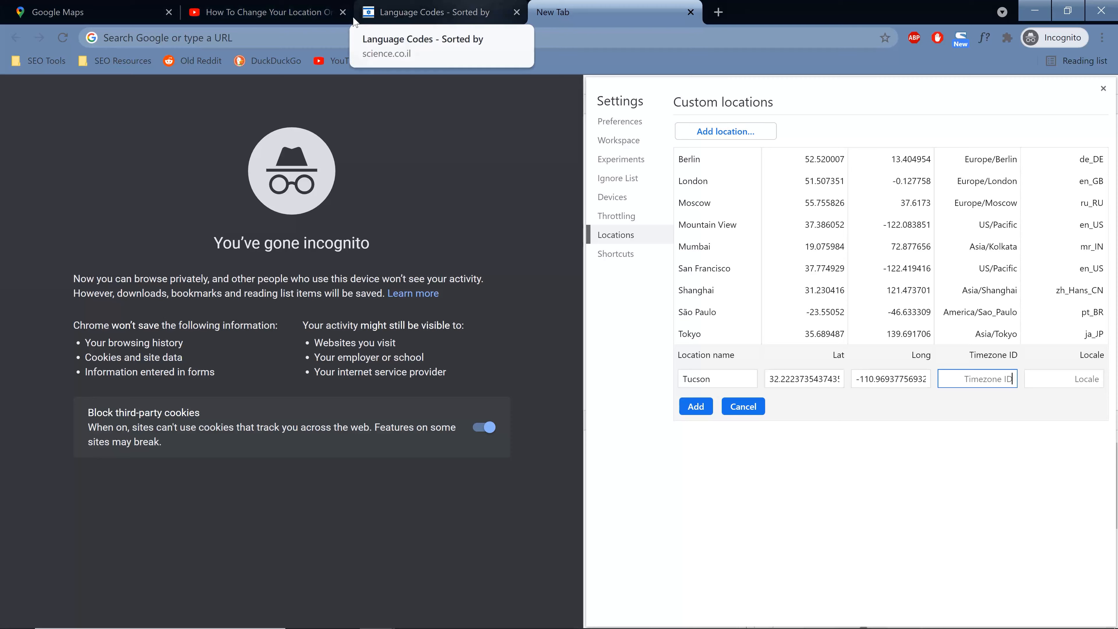
pyautogui.click(263, 13)
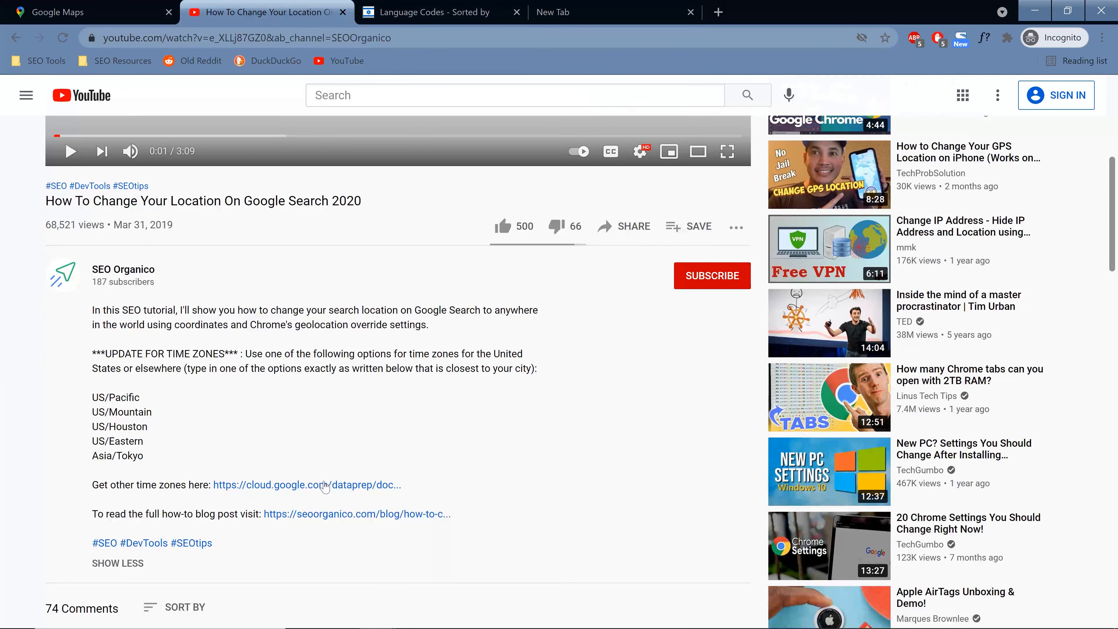
pyautogui.rightClick(325, 486)
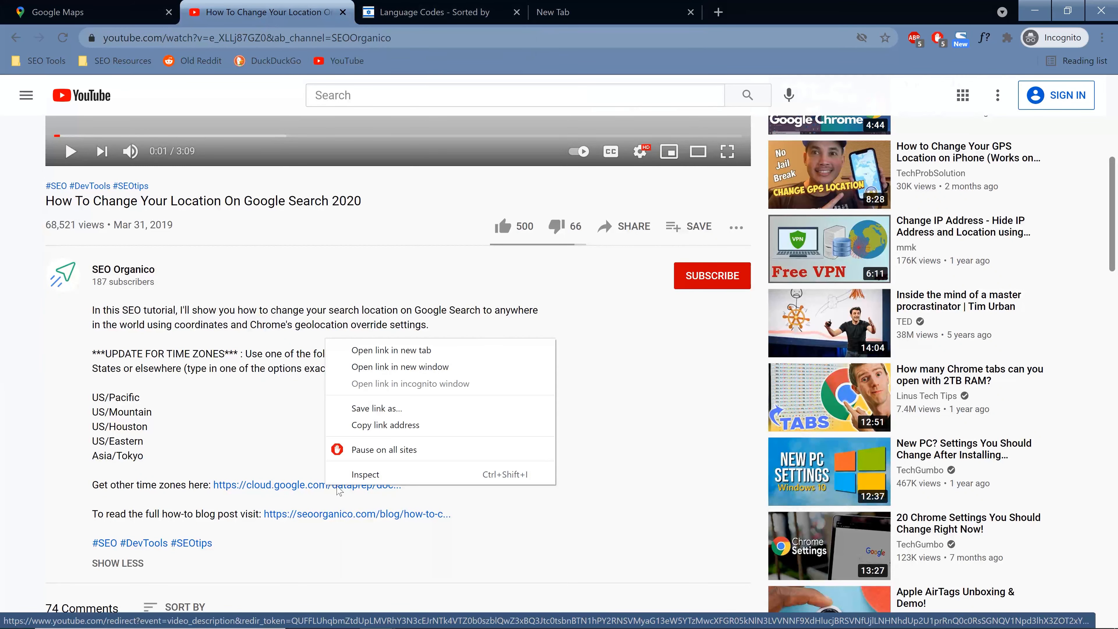
pyautogui.click(382, 356)
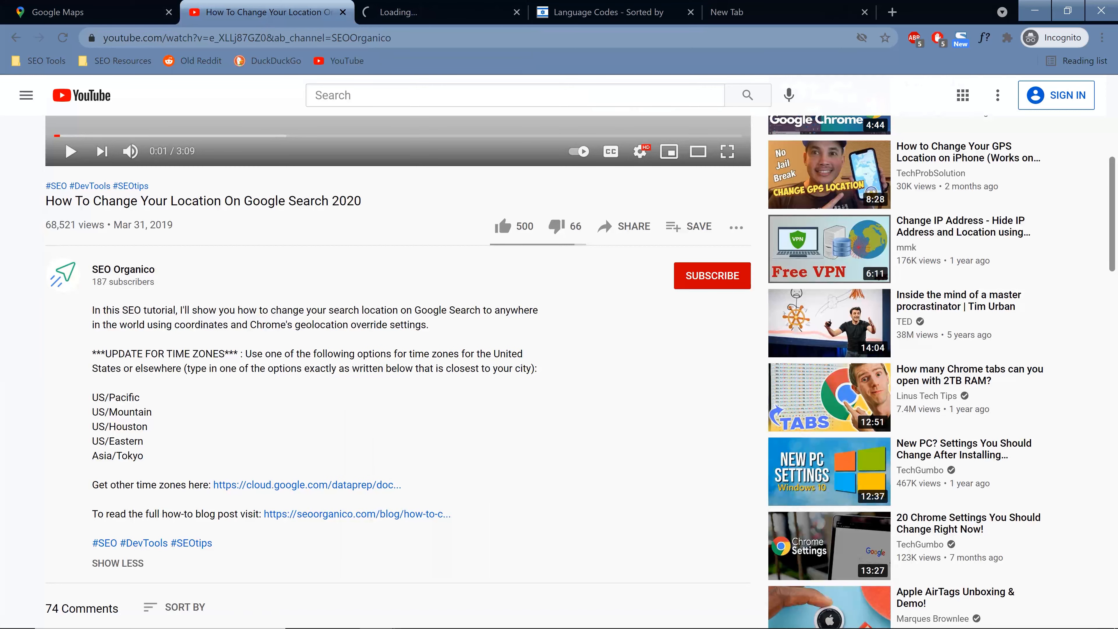
pyautogui.click(466, 15)
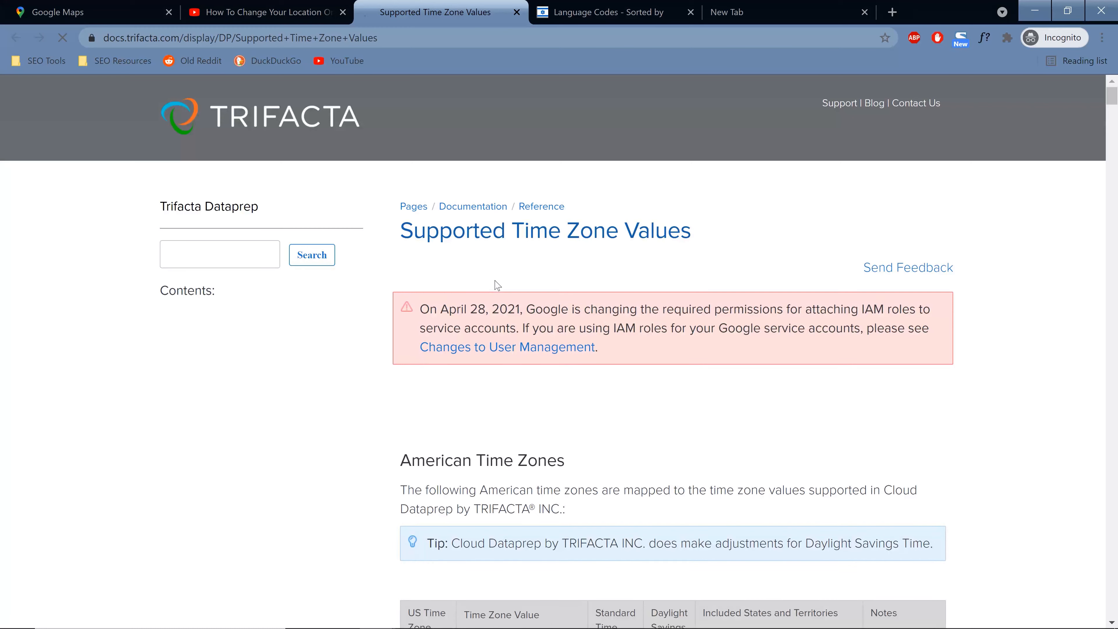
# - Copy the Mountain time zone value US/Mountain from the American Time Zones table
pyautogui.scroll(-5, 548, 338)
pyautogui.scroll(-8, 548, 338)
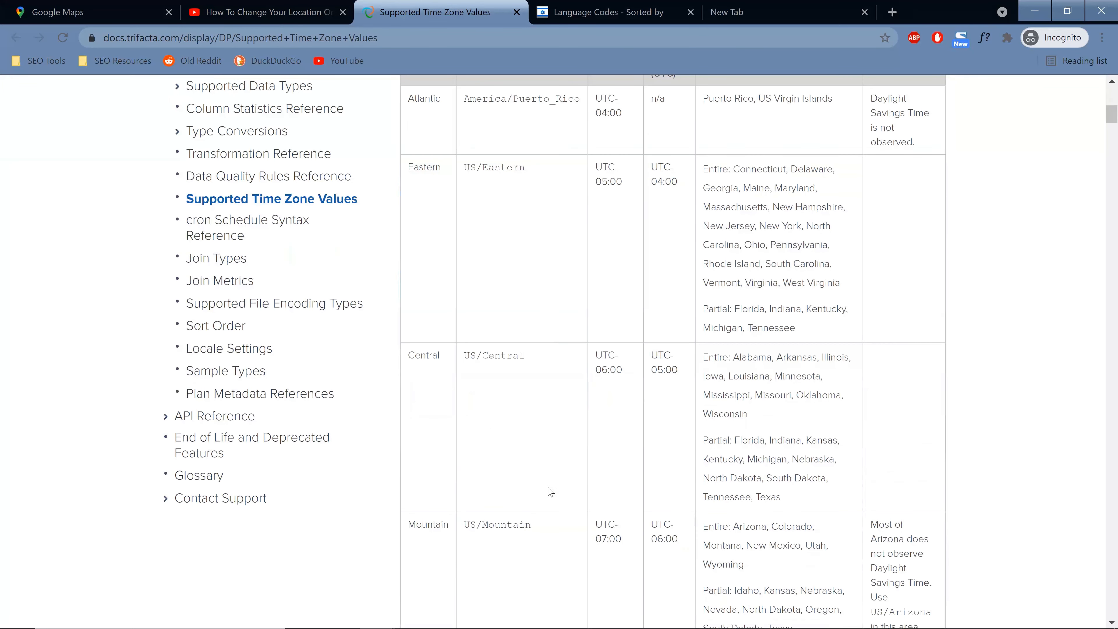
pyautogui.scroll(-3, 548, 487)
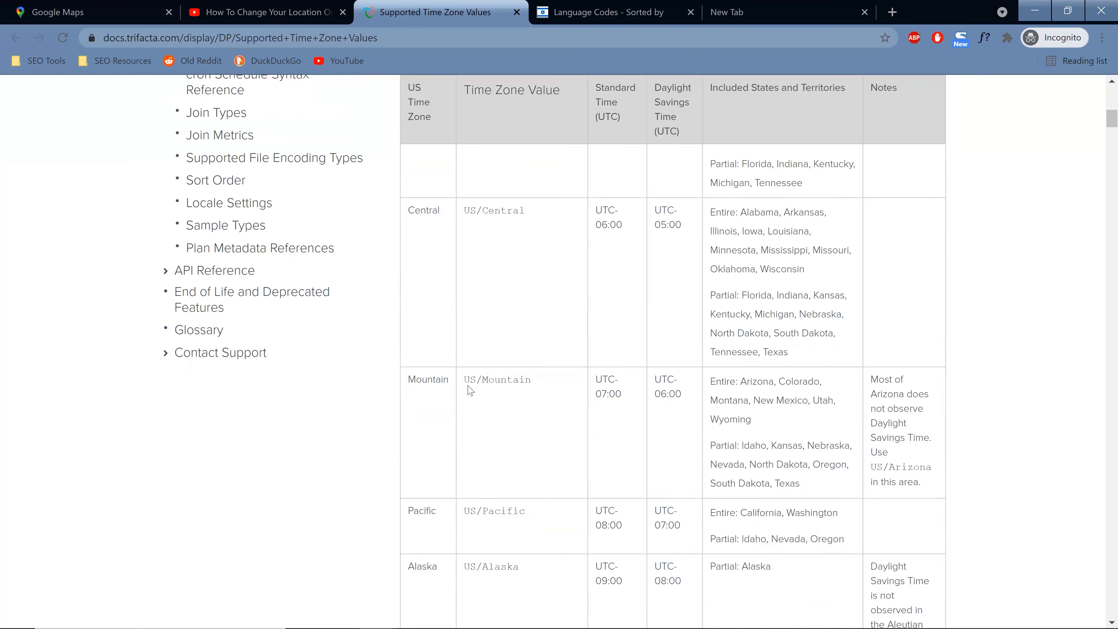
pyautogui.moveTo(464, 380); pyautogui.dragTo(530, 386)
pyautogui.hotkey('ctrl', 'c')
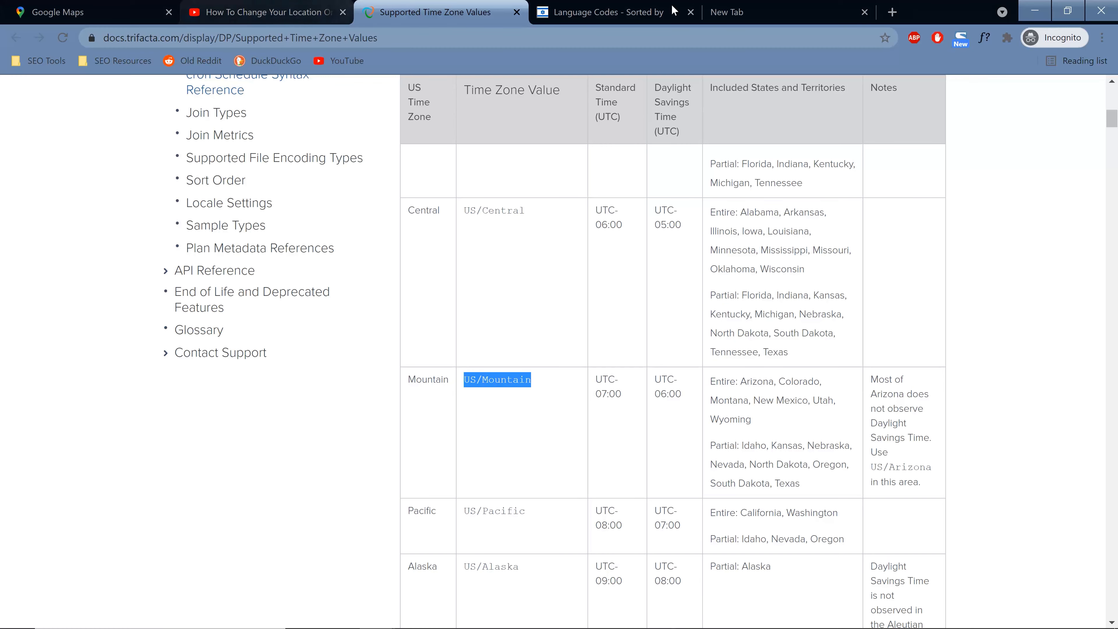
# - Set the Tucson location's timezone ID to the copied US/Mountain value and its locale to en_US
pyautogui.click(637, 13)
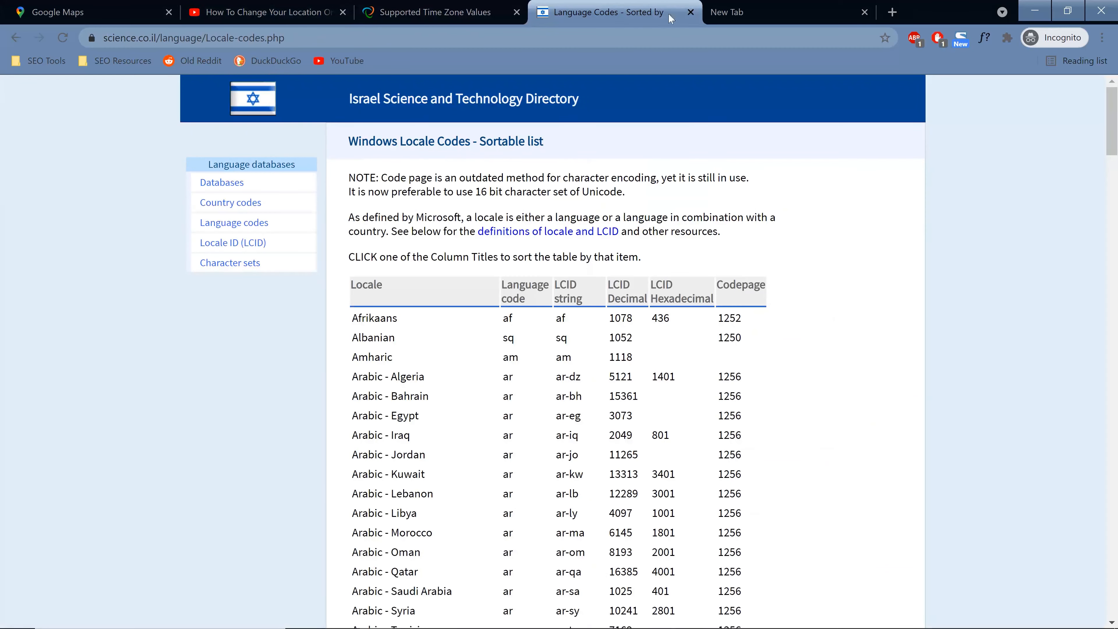
pyautogui.click(738, 13)
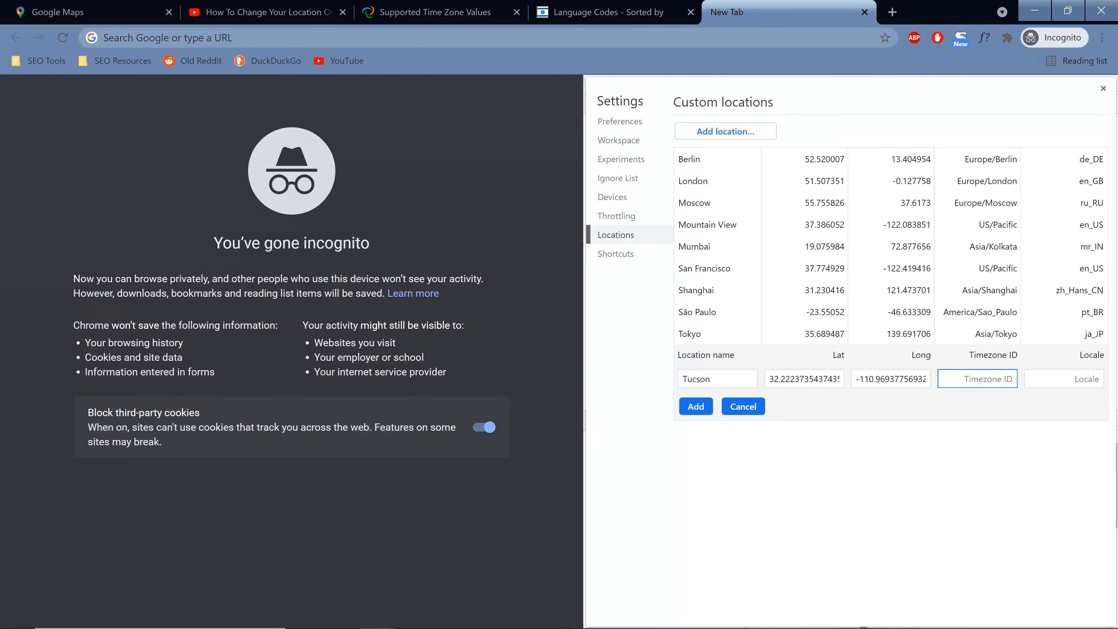
pyautogui.hotkey('ctrl', 'v')
pyautogui.press('Tab')
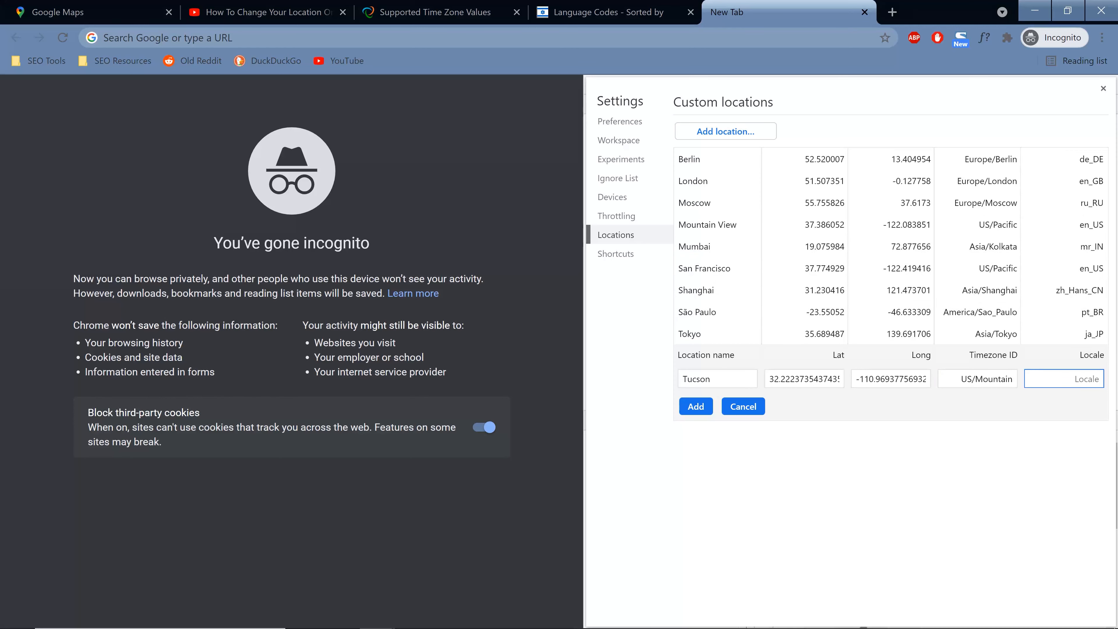
pyautogui.write('en_US')
# - Look through the Windows Locale Codes list for the language codes and LCID strings of other countries
pyautogui.click(616, 18)
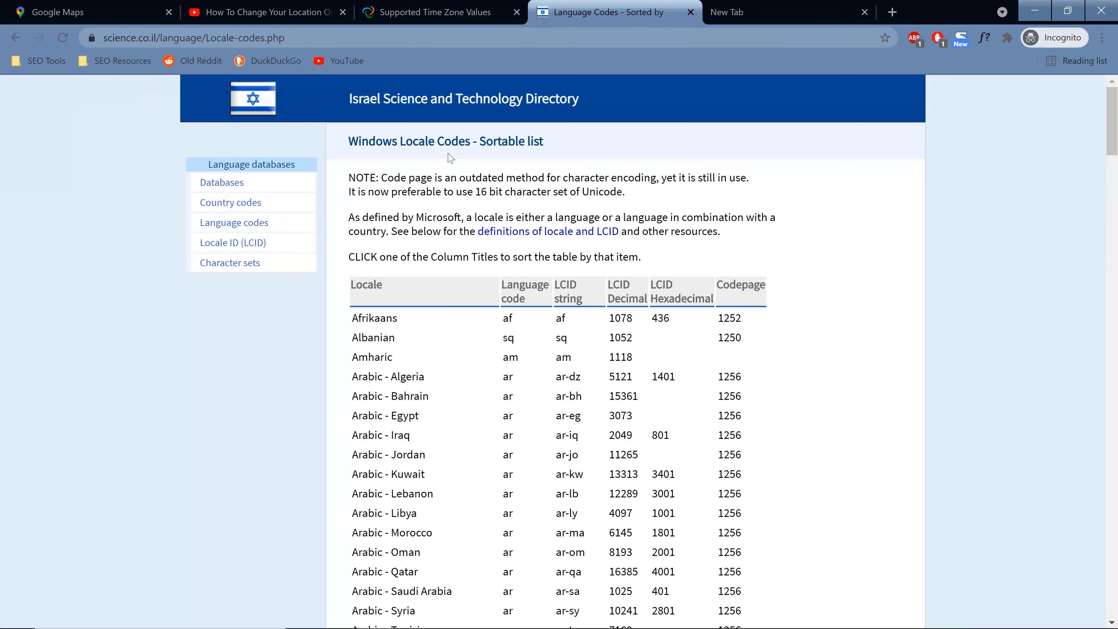
pyautogui.scroll(-3, 712, 325)
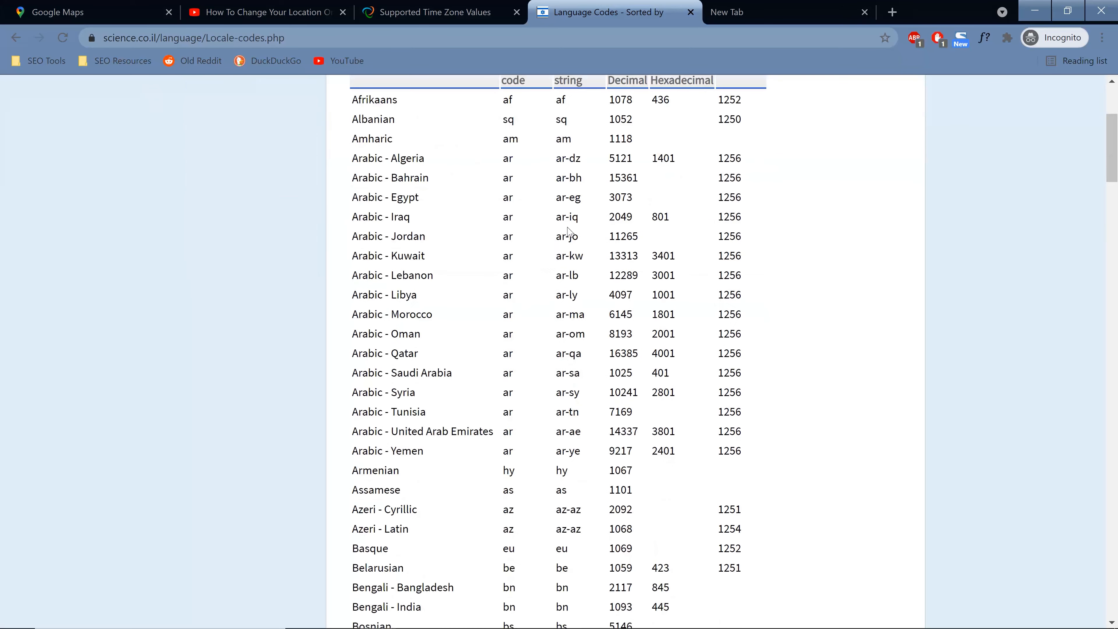
pyautogui.scroll(3, 568, 302)
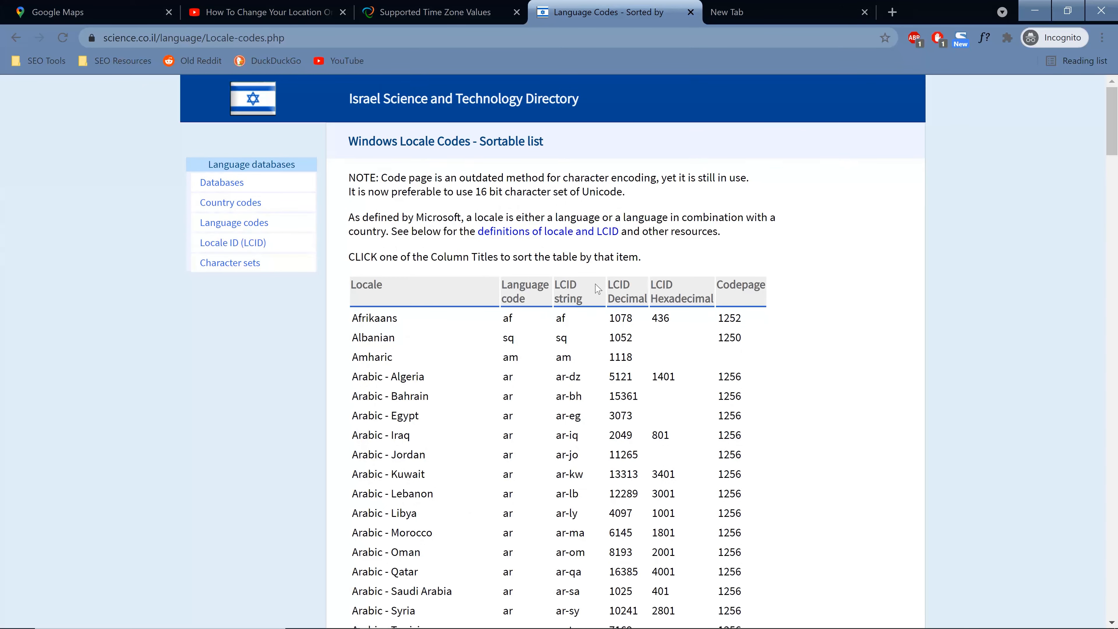
pyautogui.scroll(-3, 592, 335)
pyautogui.scroll(-10, 598, 373)
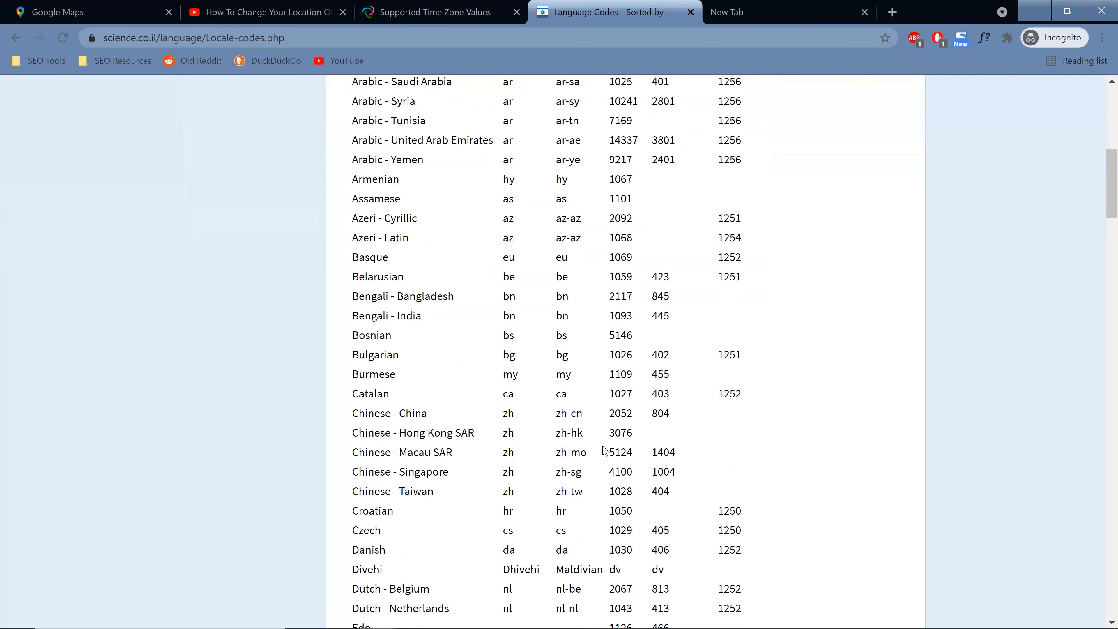
pyautogui.scroll(7, 597, 463)
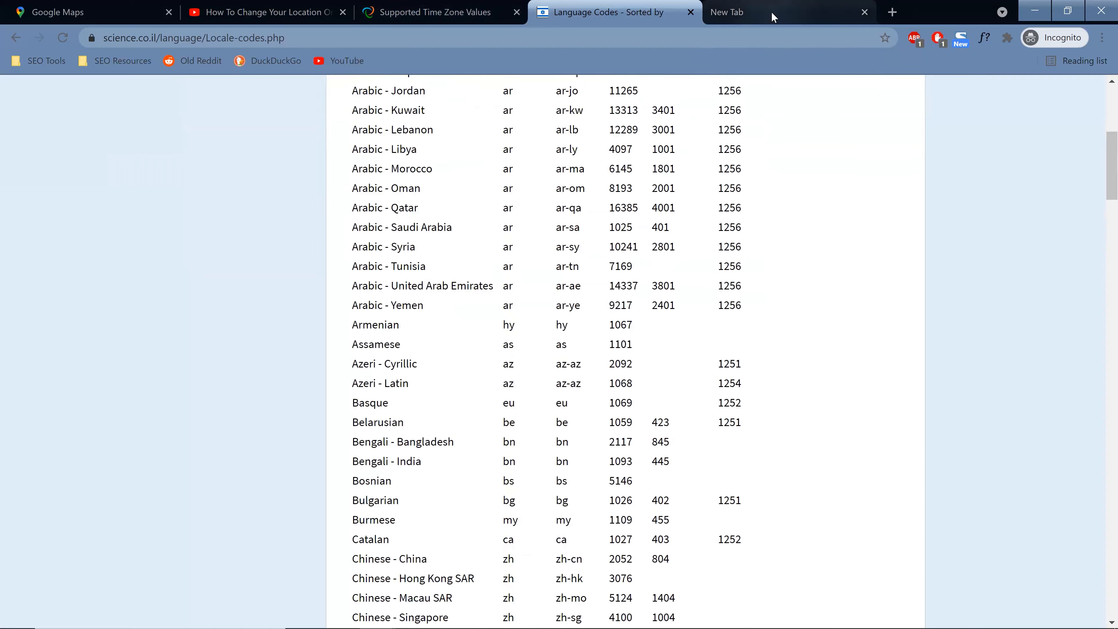
# - Save the Tucson custom location and select Tucson as the location override in the sensor settings
pyautogui.click(748, 11)
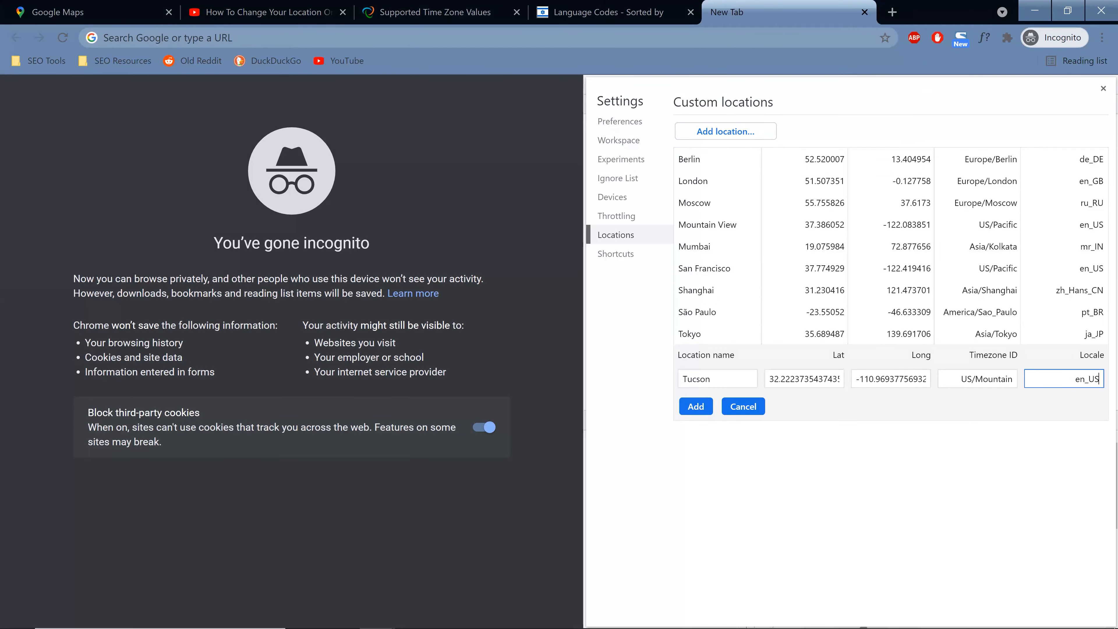
pyautogui.click(696, 406)
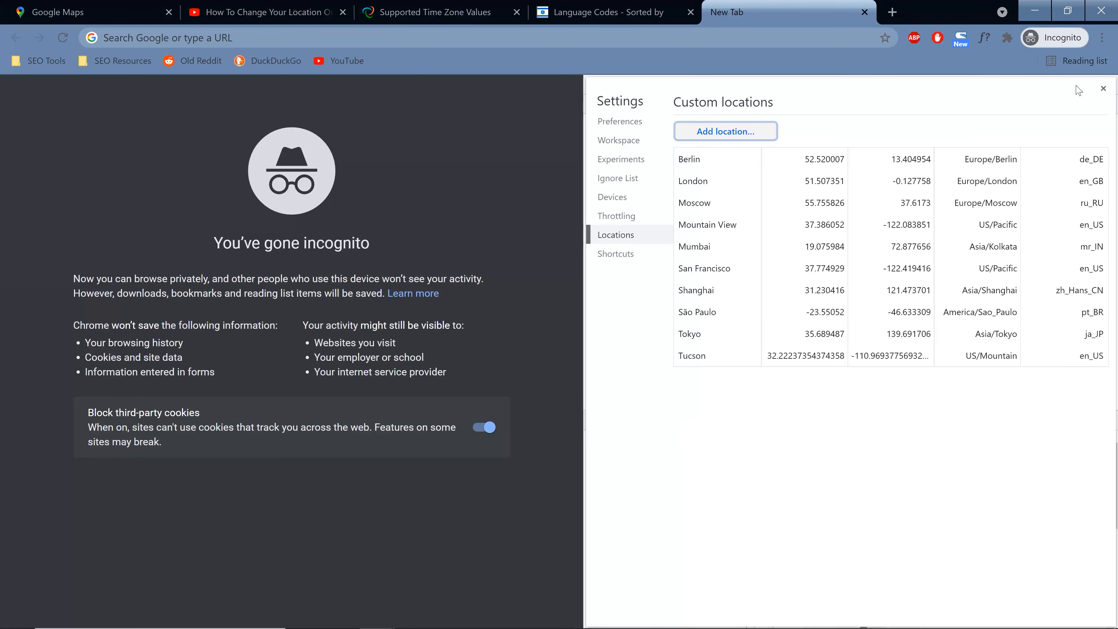
pyautogui.click(1104, 88)
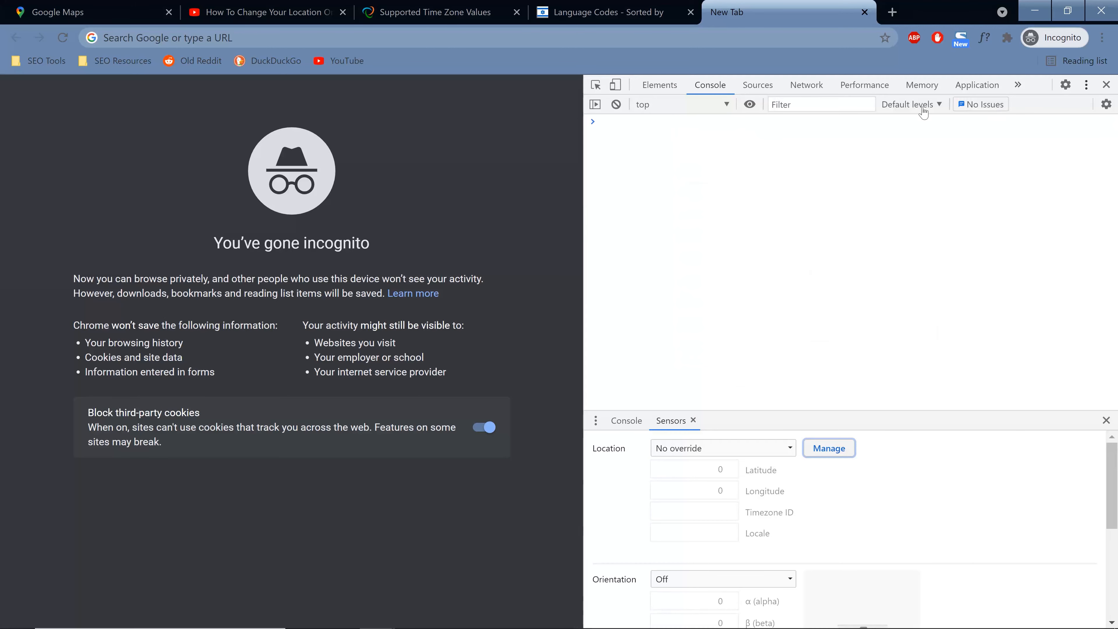
pyautogui.click(770, 449)
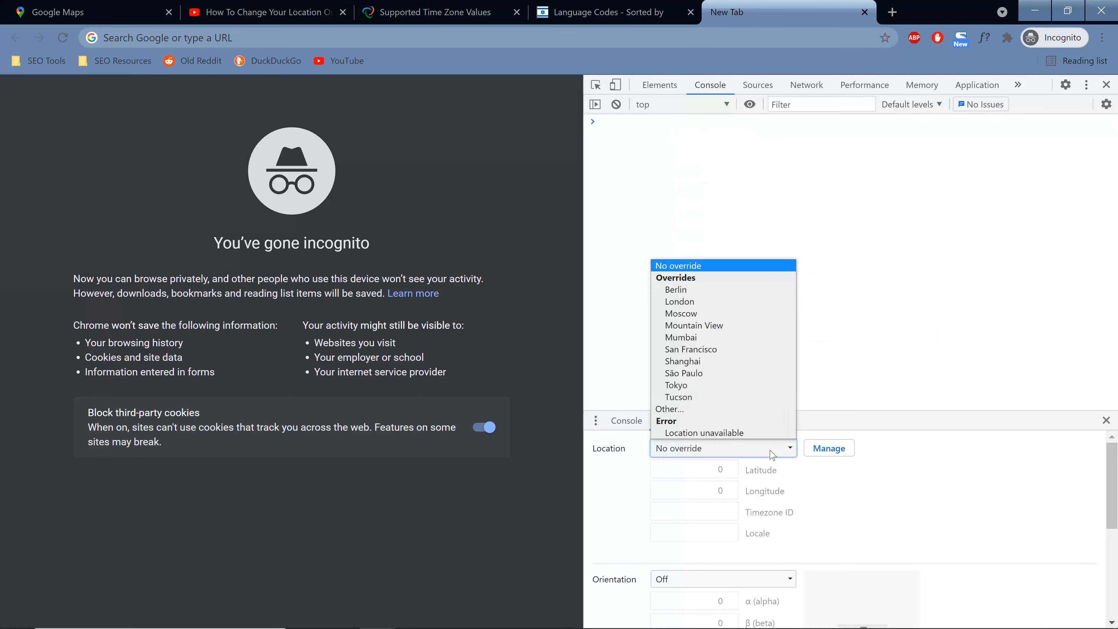
pyautogui.click(684, 397)
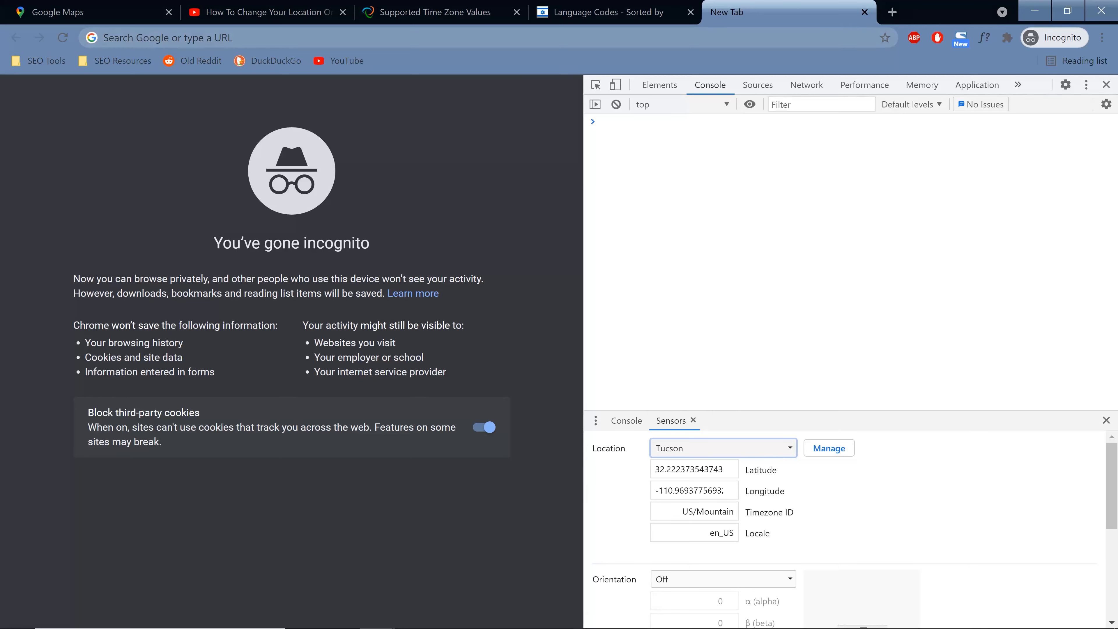
# - Search Google for "bbq restaurants in tucson" with the location override active
pyautogui.hotkey('ctrl', 'l')
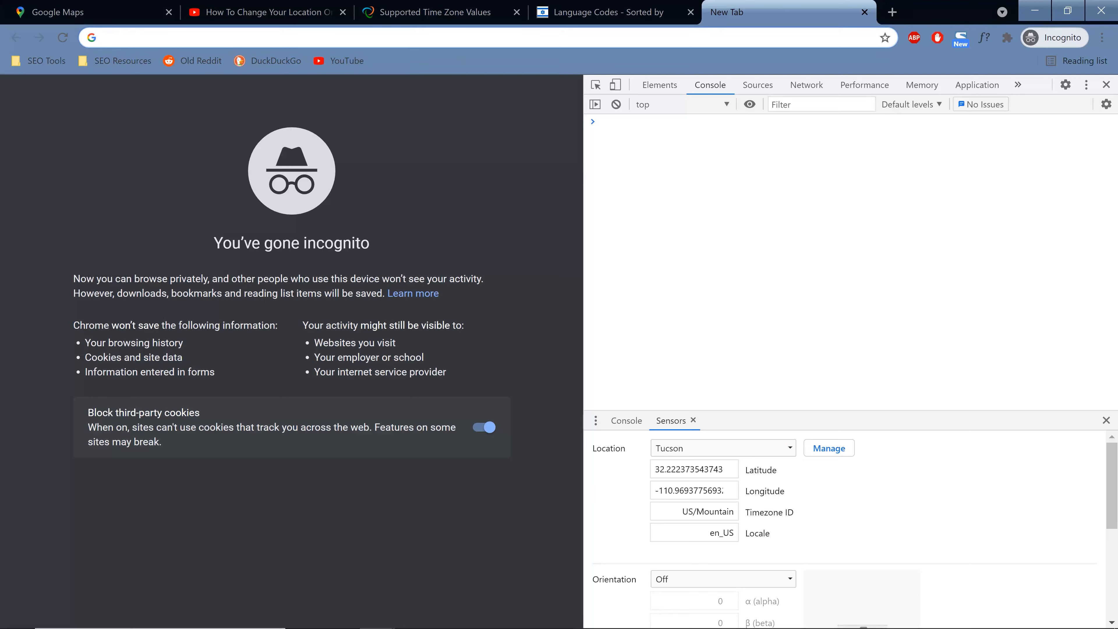
pyautogui.write('bbq re')
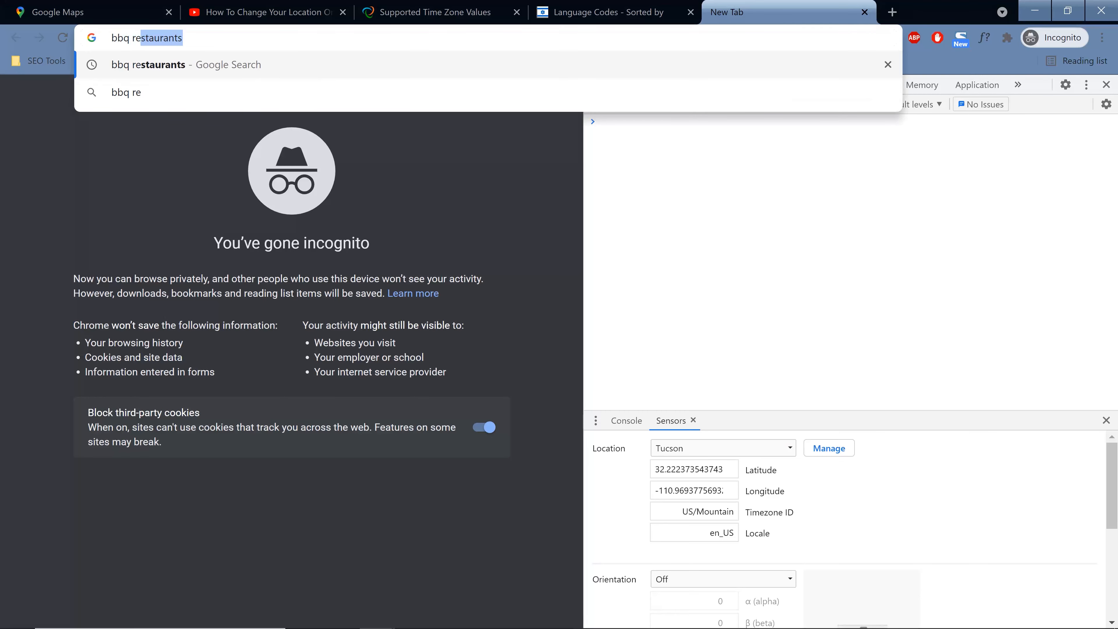
pyautogui.write('staurant')
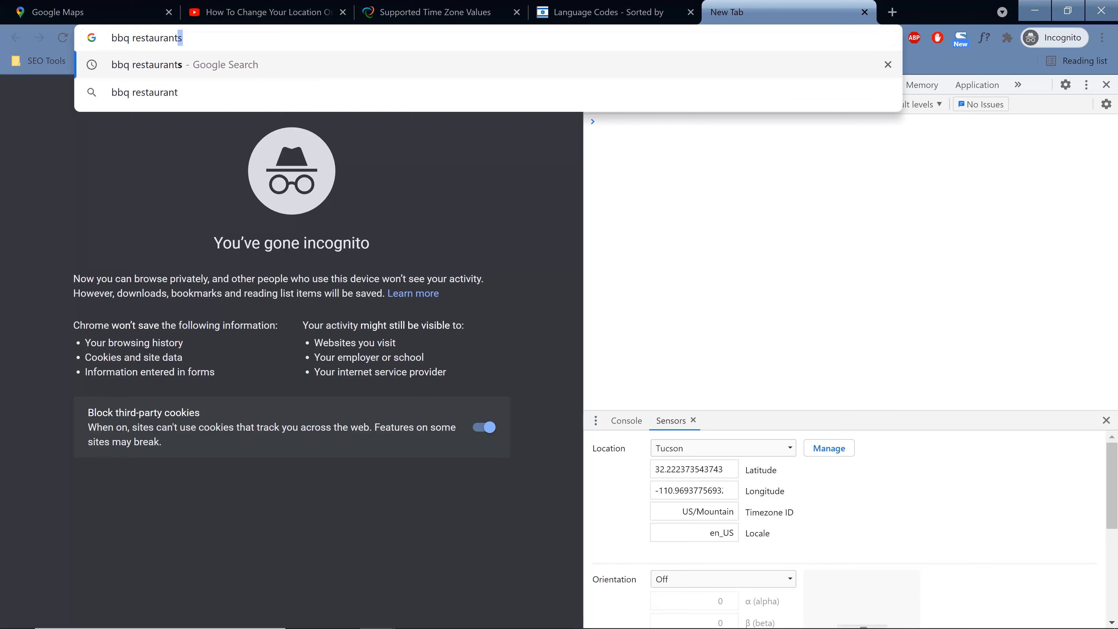
pyautogui.write('s in tucso')
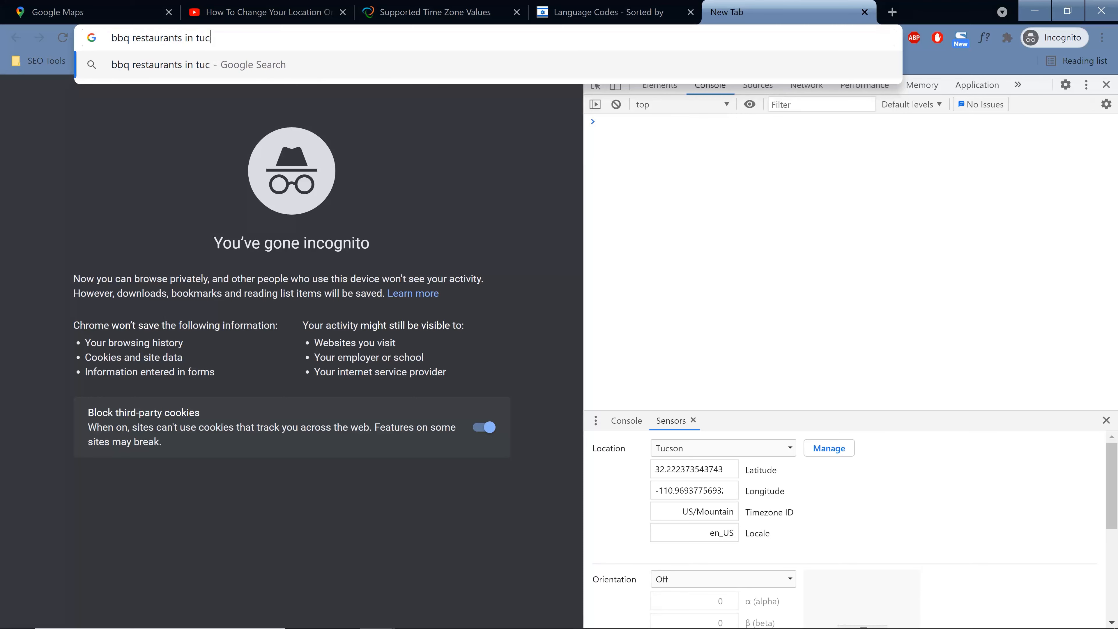
pyautogui.write('n')
pyautogui.press('Return')
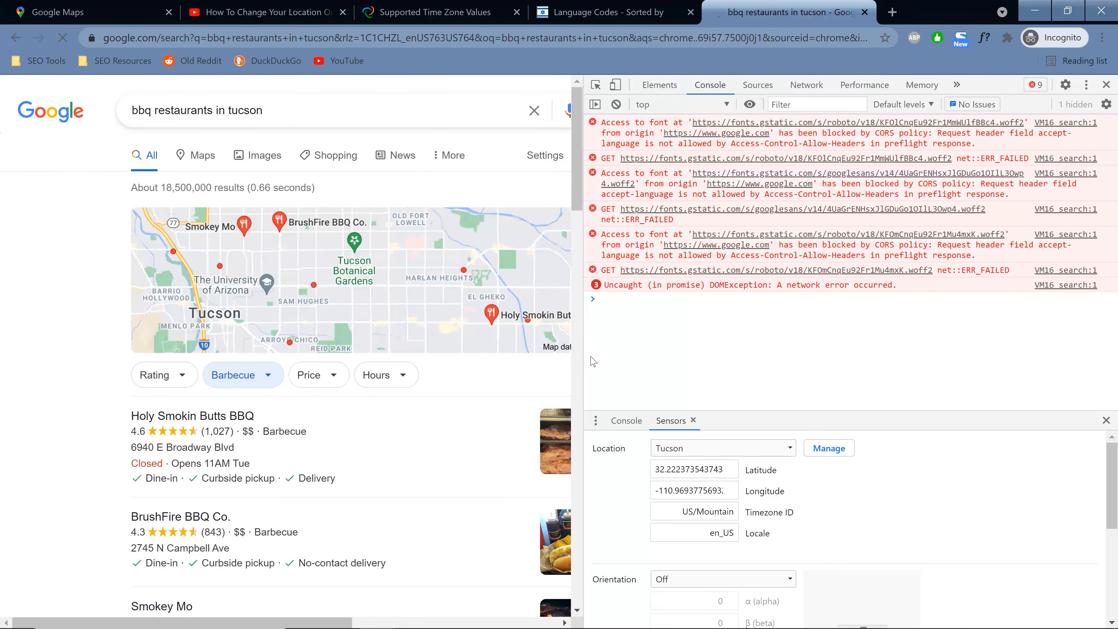
# - Give the results page more width and allow Google to use the precise device location through the page footer
pyautogui.moveTo(584, 373); pyautogui.dragTo(927, 384)
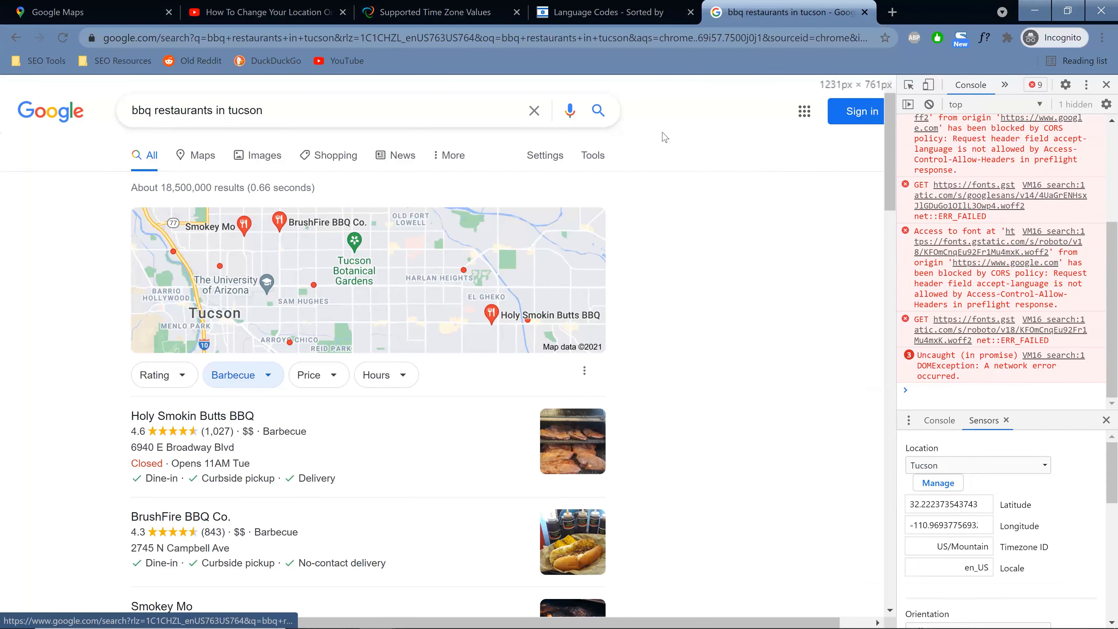
pyautogui.scroll(-2, 705, 279)
pyautogui.scroll(2, 702, 276)
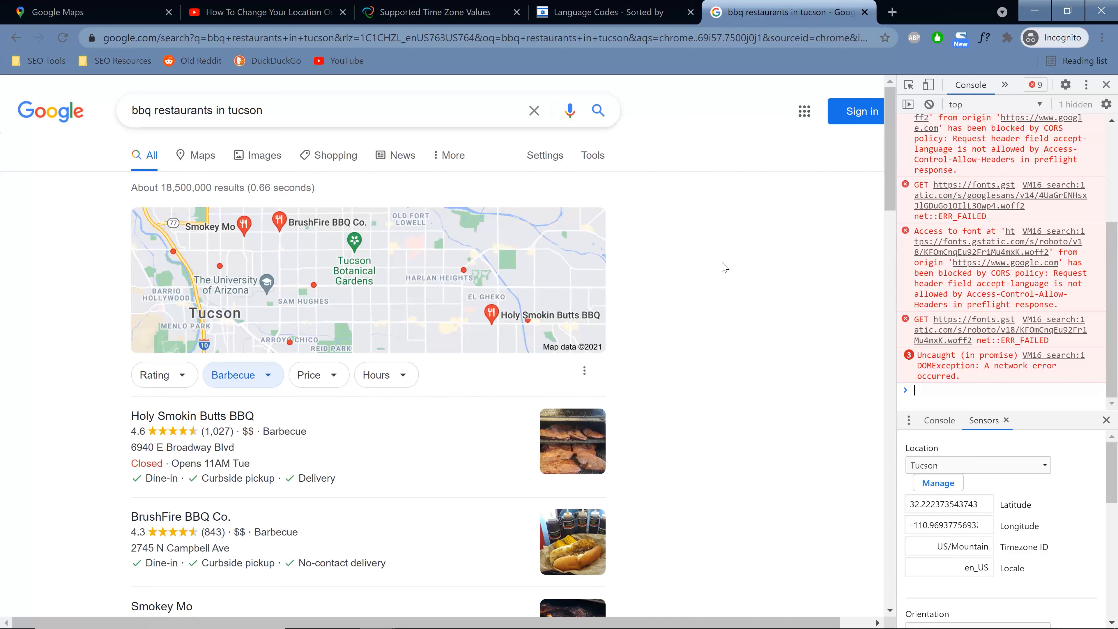
pyautogui.scroll(-5, 652, 280)
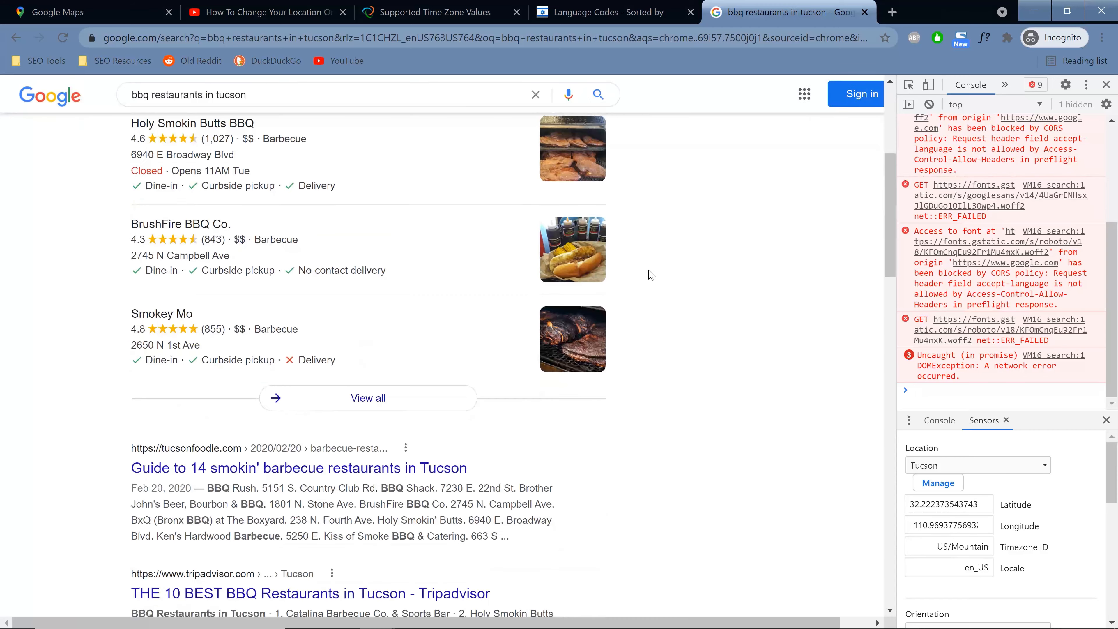
pyautogui.scroll(-15, 651, 274)
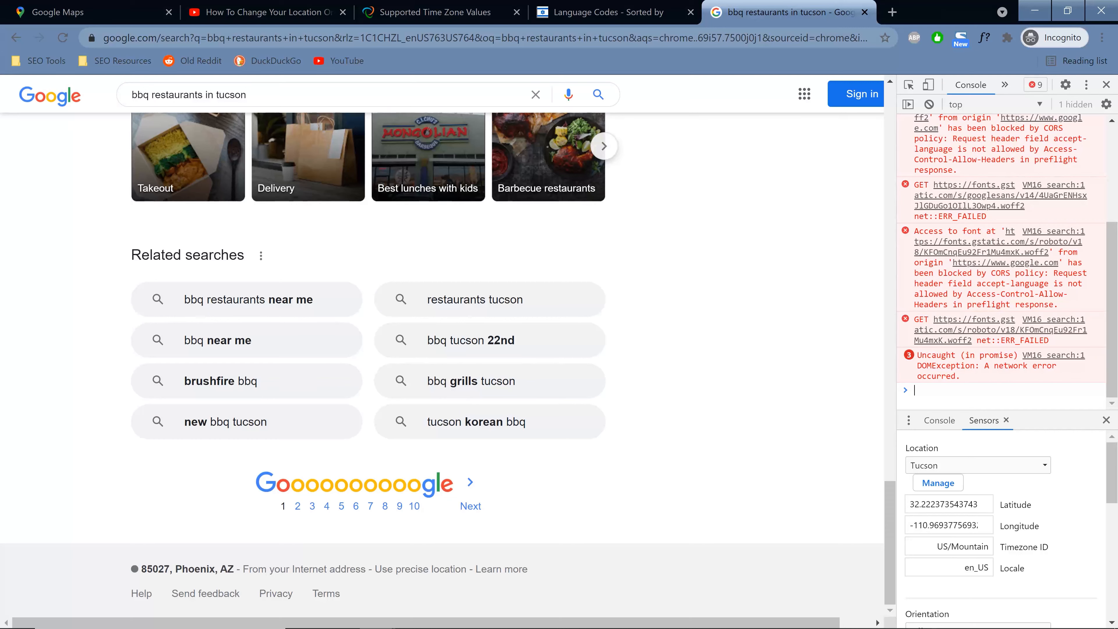
pyautogui.click(420, 575)
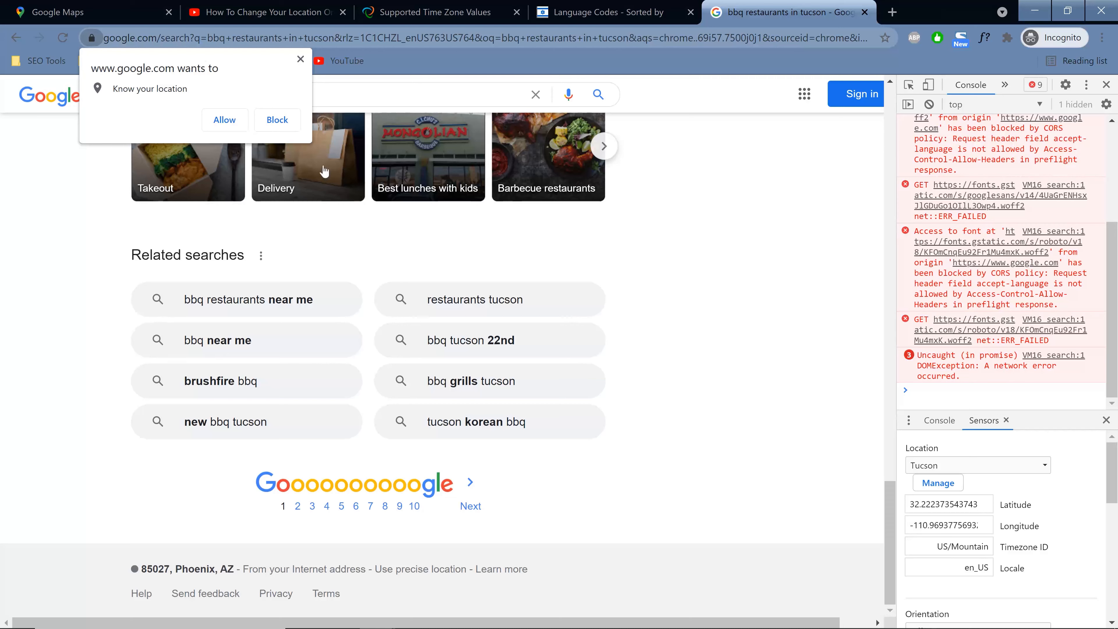
pyautogui.click(225, 126)
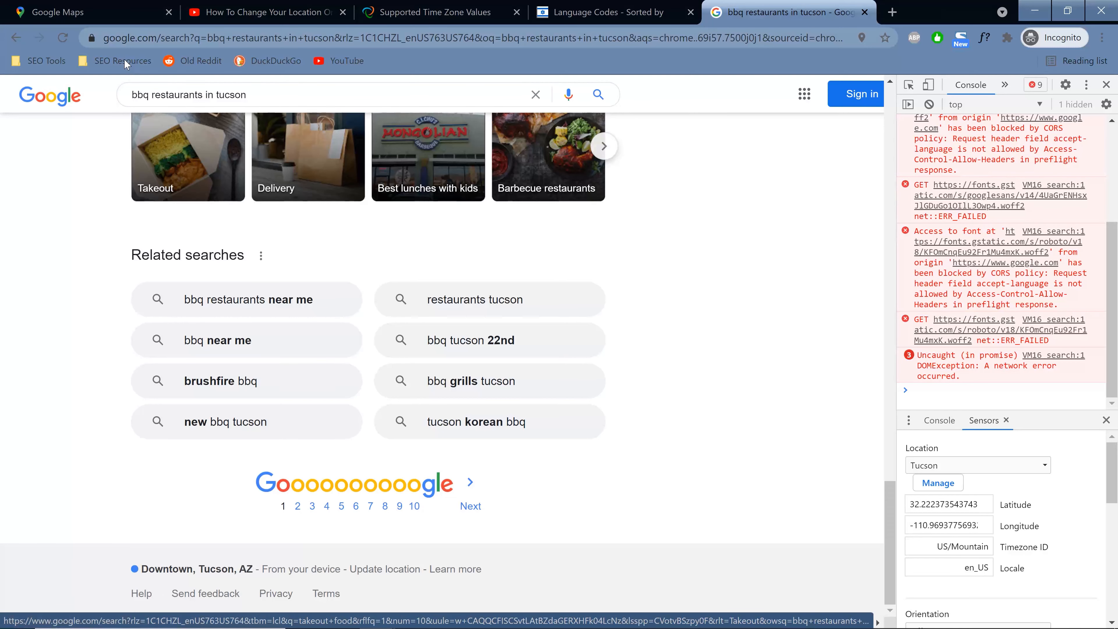
# - Reload the search results and check the restaurant listings and the location given in the page footer
pyautogui.scroll(15, 653, 412)
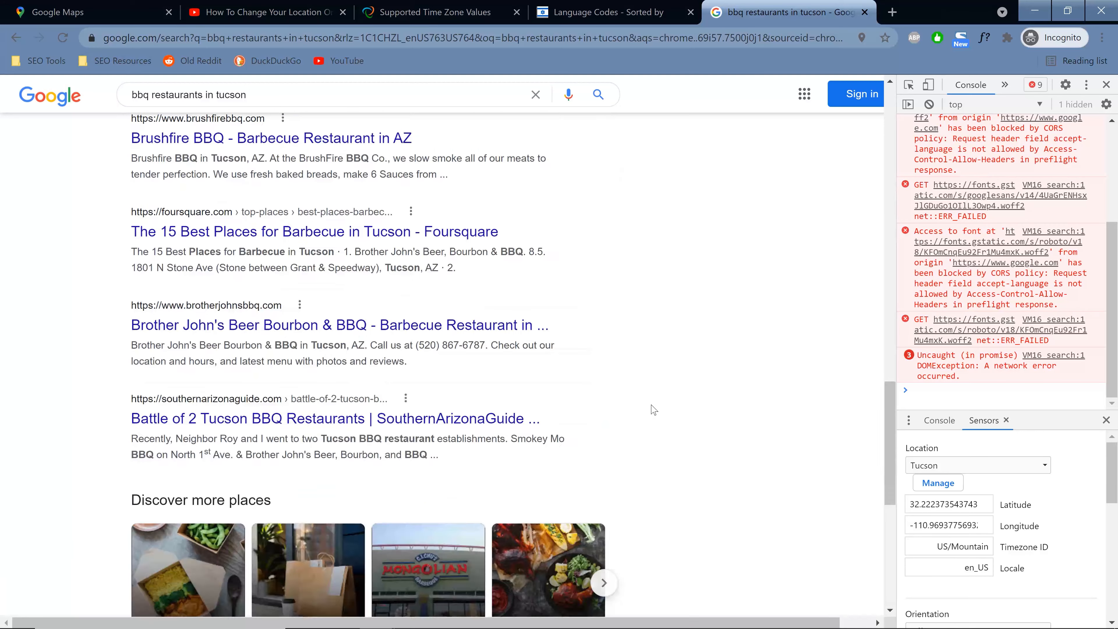
pyautogui.scroll(4, 656, 403)
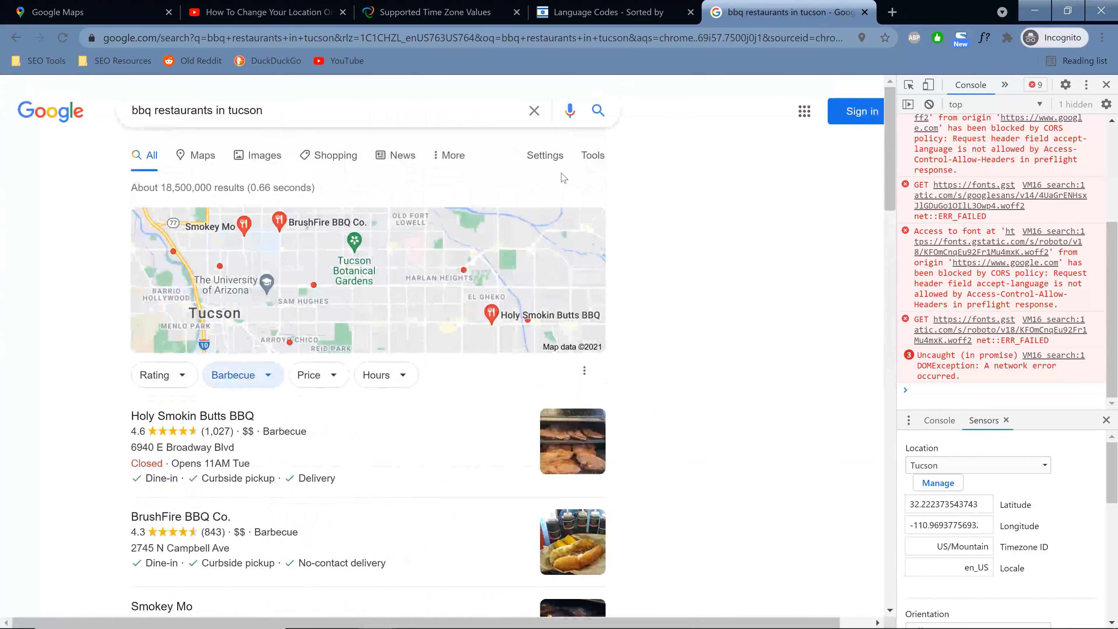
pyautogui.click(62, 40)
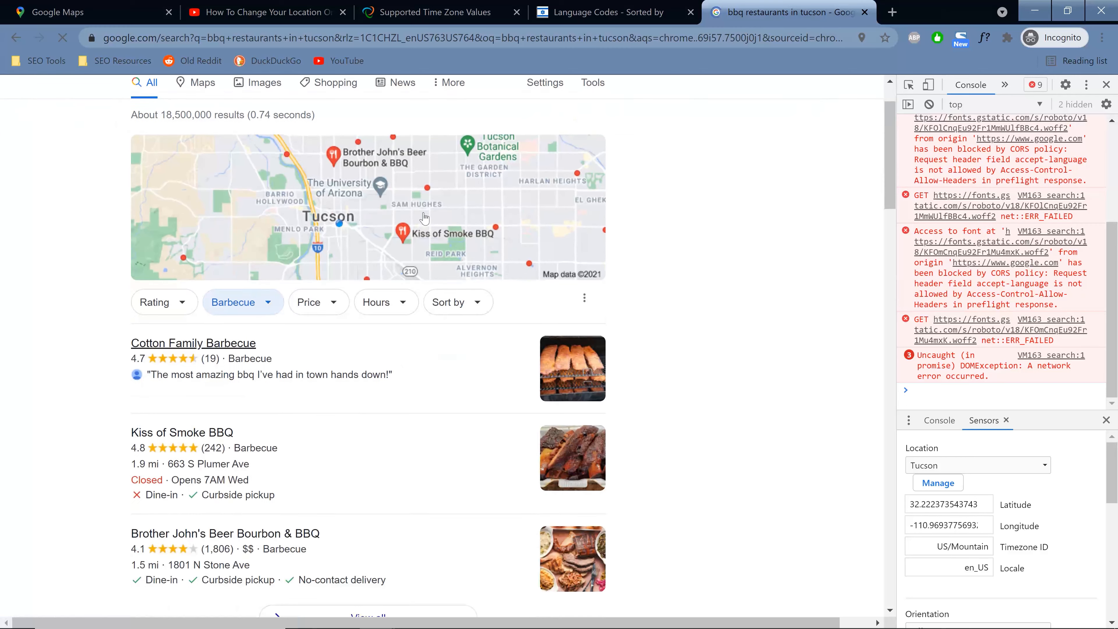
pyautogui.scroll(-10, 727, 282)
pyautogui.scroll(-15, 775, 271)
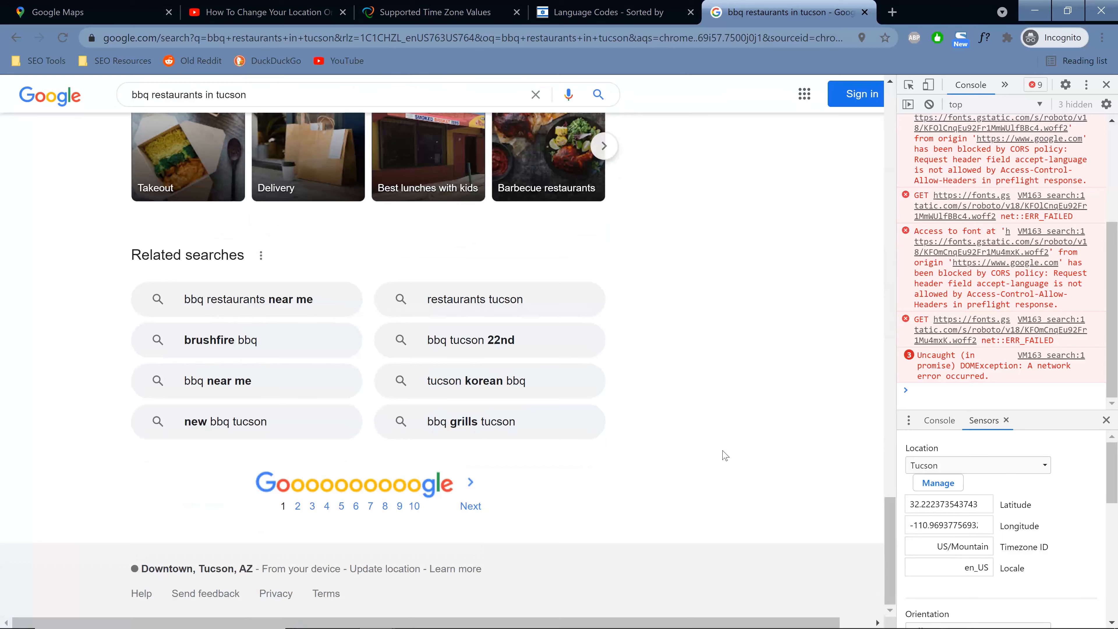
pyautogui.scroll(6, 764, 411)
pyautogui.scroll(15, 764, 411)
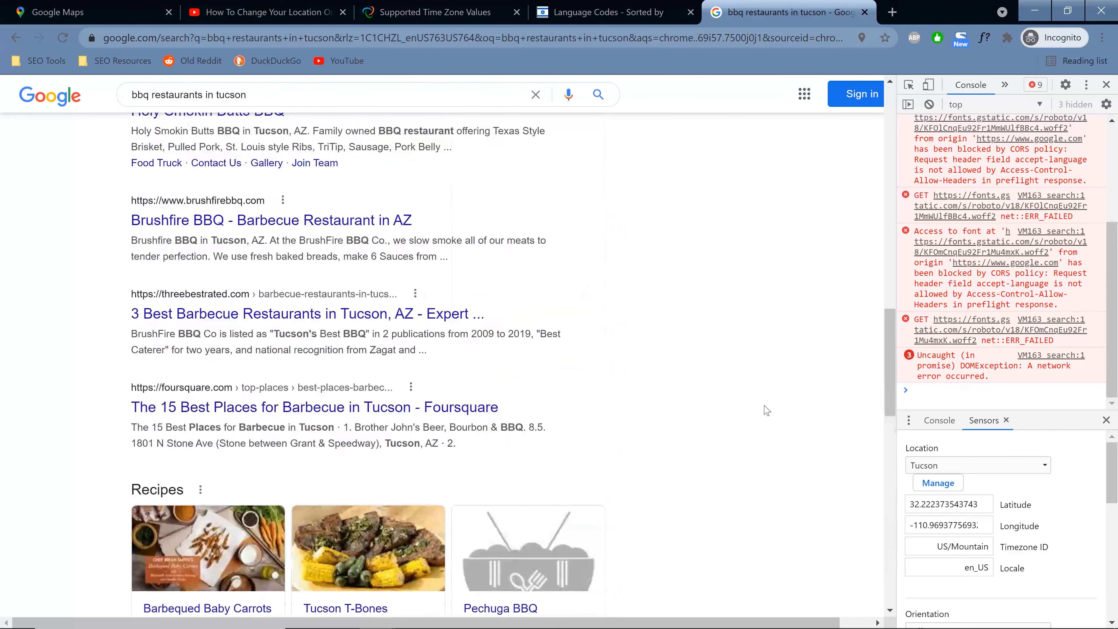
pyautogui.scroll(1, 767, 410)
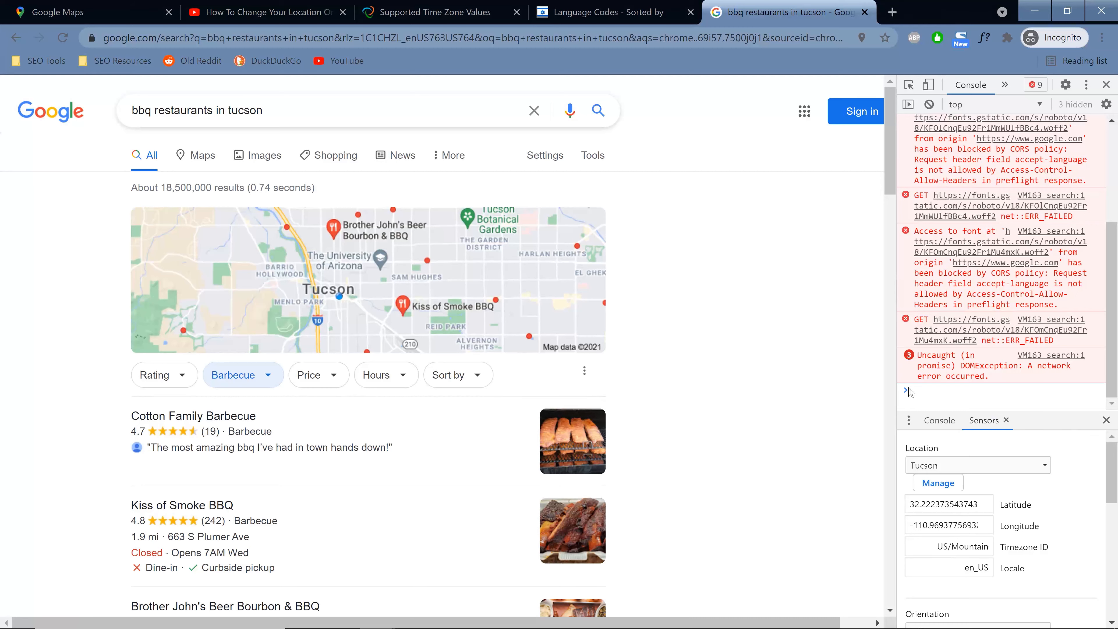
# - Widen the developer tools pane beside the search results and close it
pyautogui.moveTo(896, 403); pyautogui.dragTo(773, 410)
pyautogui.moveTo(688, 418); pyautogui.dragTo(685, 416)
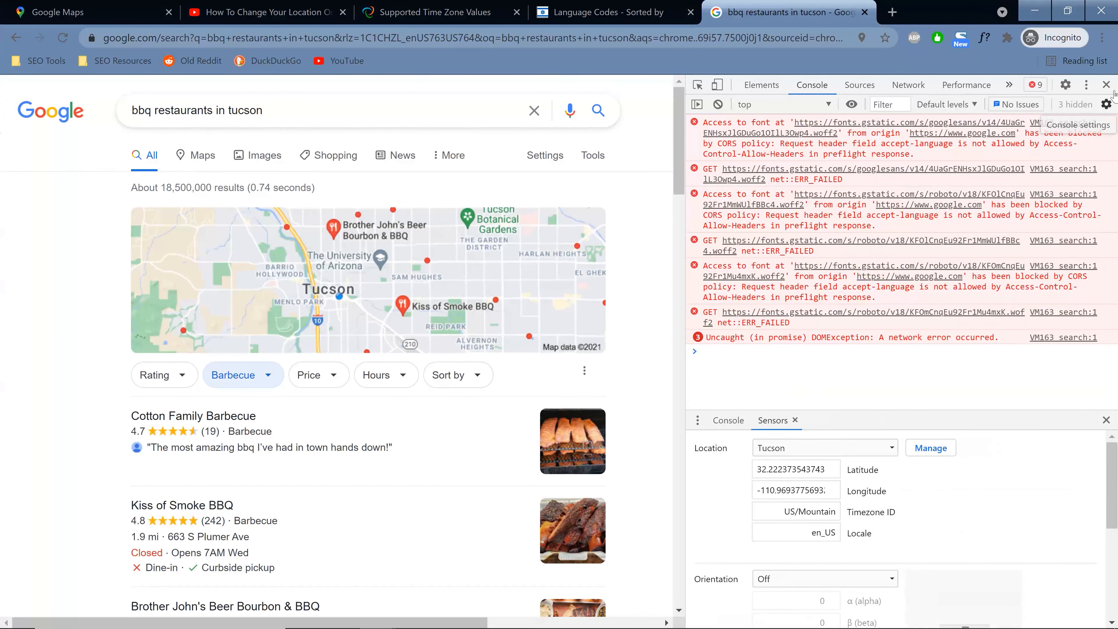
pyautogui.click(1106, 85)
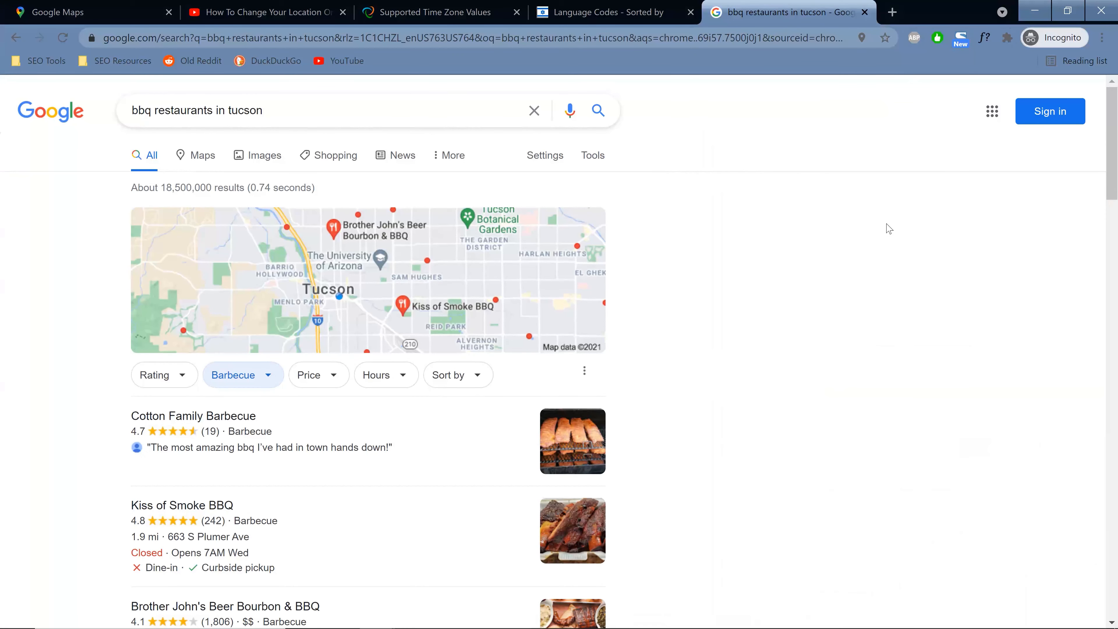
# - Replace the current results tab with a new one and search Google for "bqq restaurants in tucson"
pyautogui.click(892, 12)
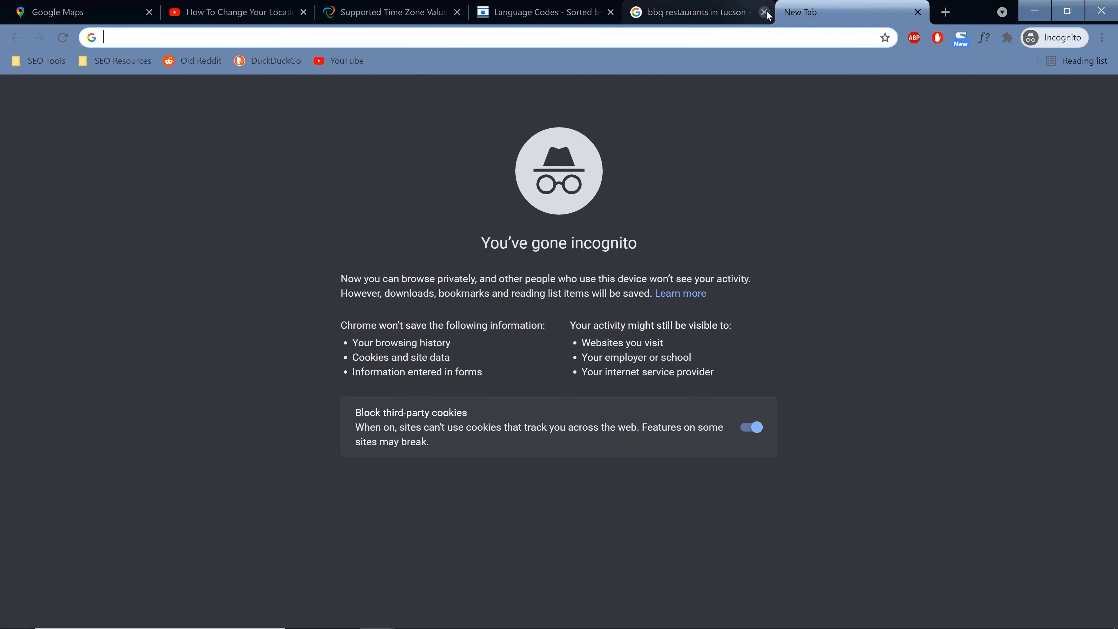
pyautogui.click(766, 13)
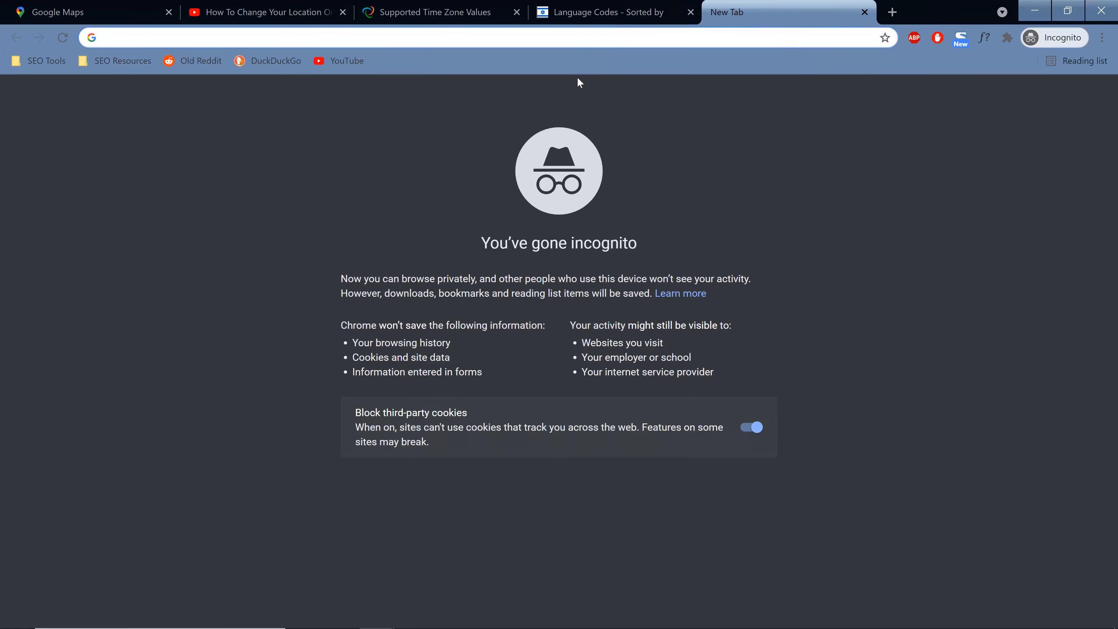
pyautogui.write('bqq restaurants')
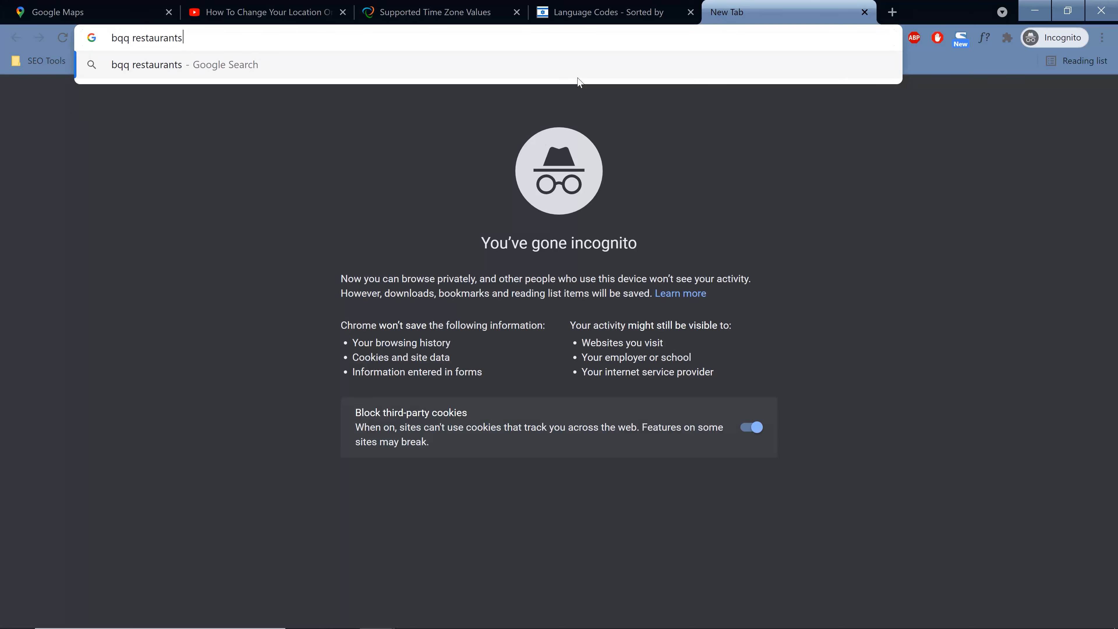
pyautogui.write(' in tucson')
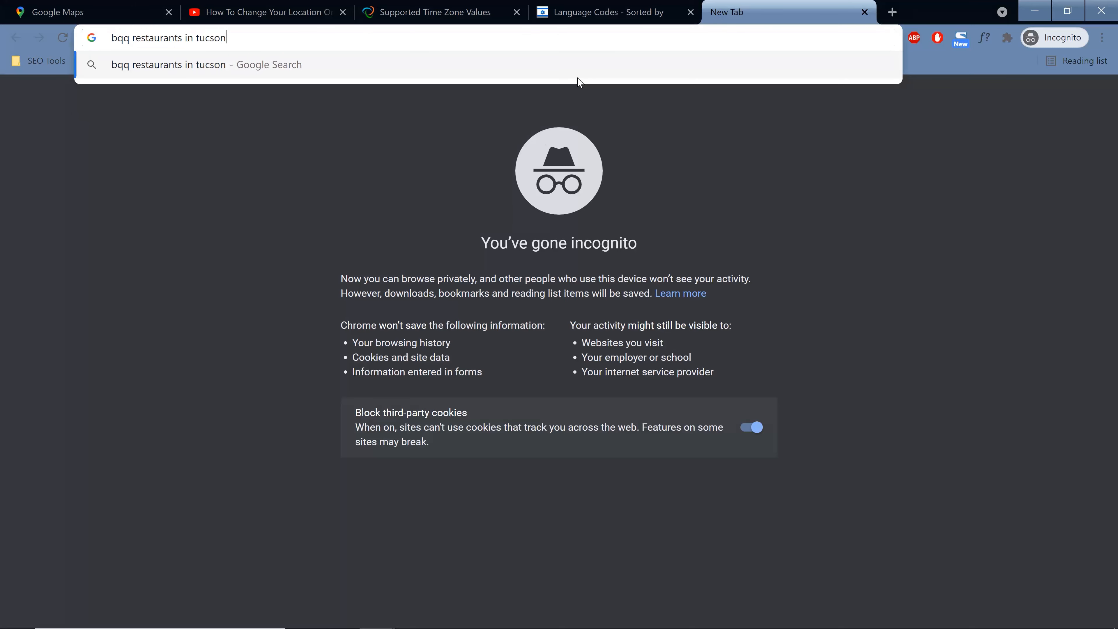
pyautogui.press('Return')
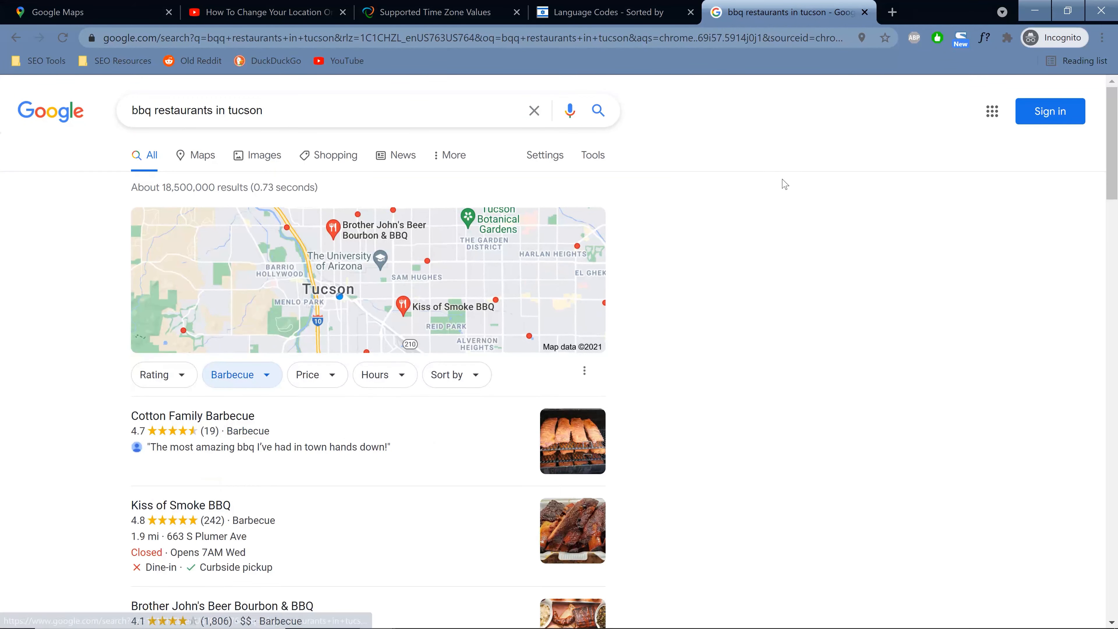
# - Check the search results page down to the device location in its footer and return to the beginning of the results
pyautogui.scroll(-2, 771, 193)
pyautogui.scroll(-20, 771, 193)
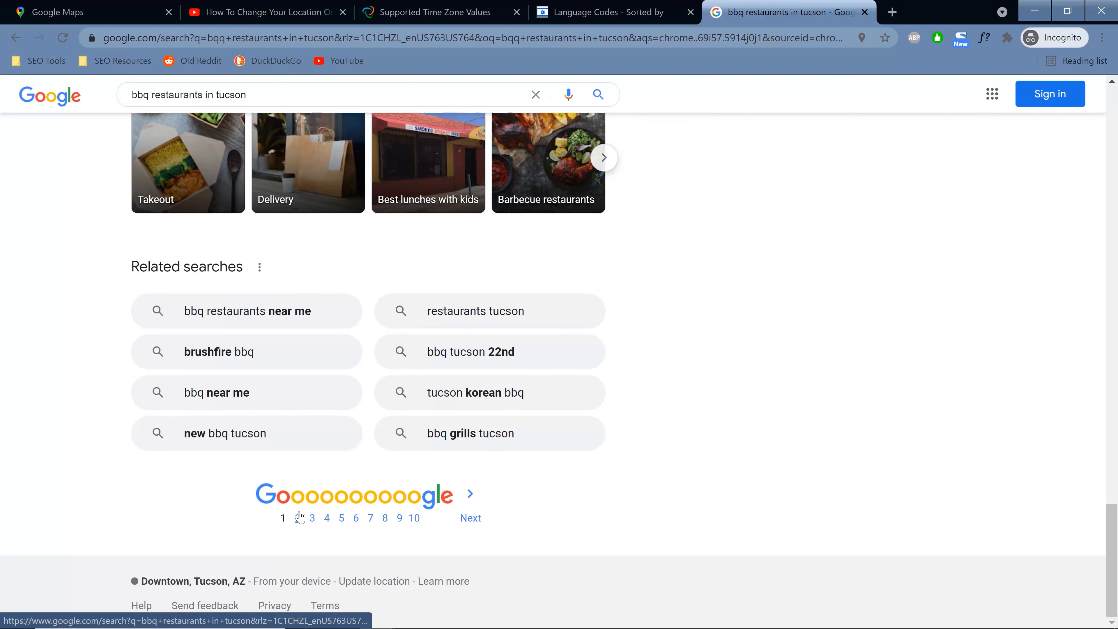
pyautogui.scroll(10, 618, 400)
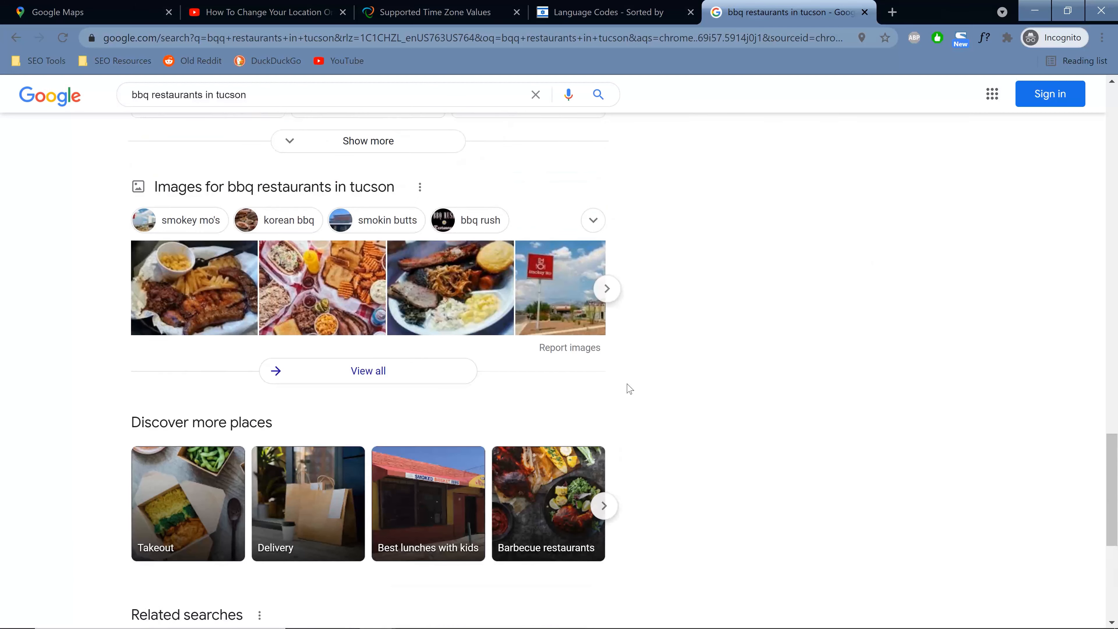
pyautogui.scroll(15, 637, 380)
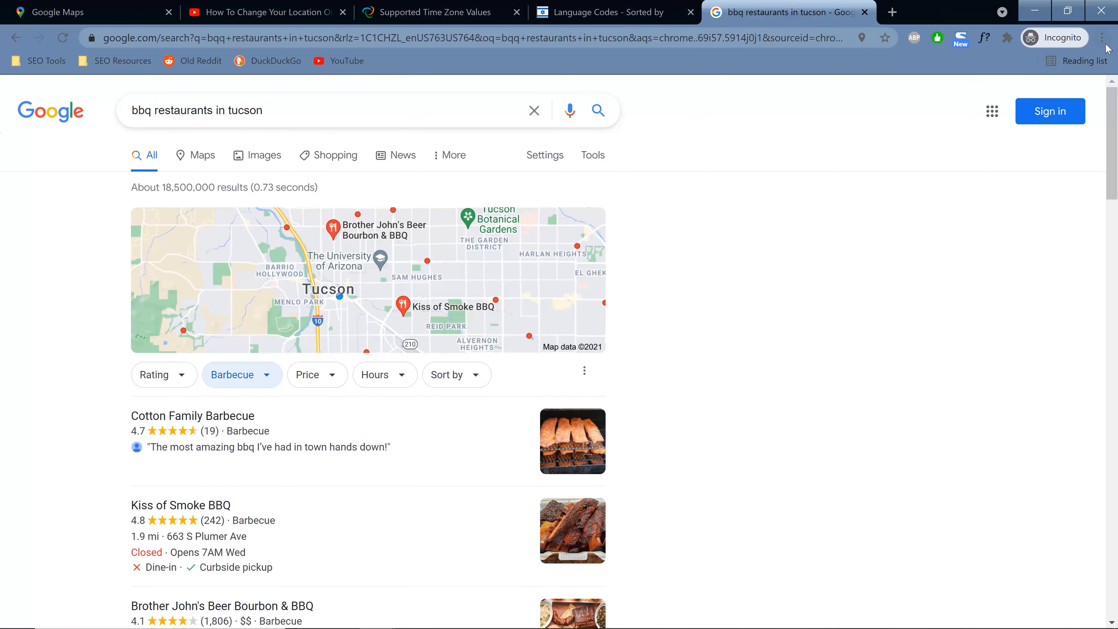
# - Reopen the developer tools beside the search results and review the location override in the Sensors settings
pyautogui.click(1102, 37)
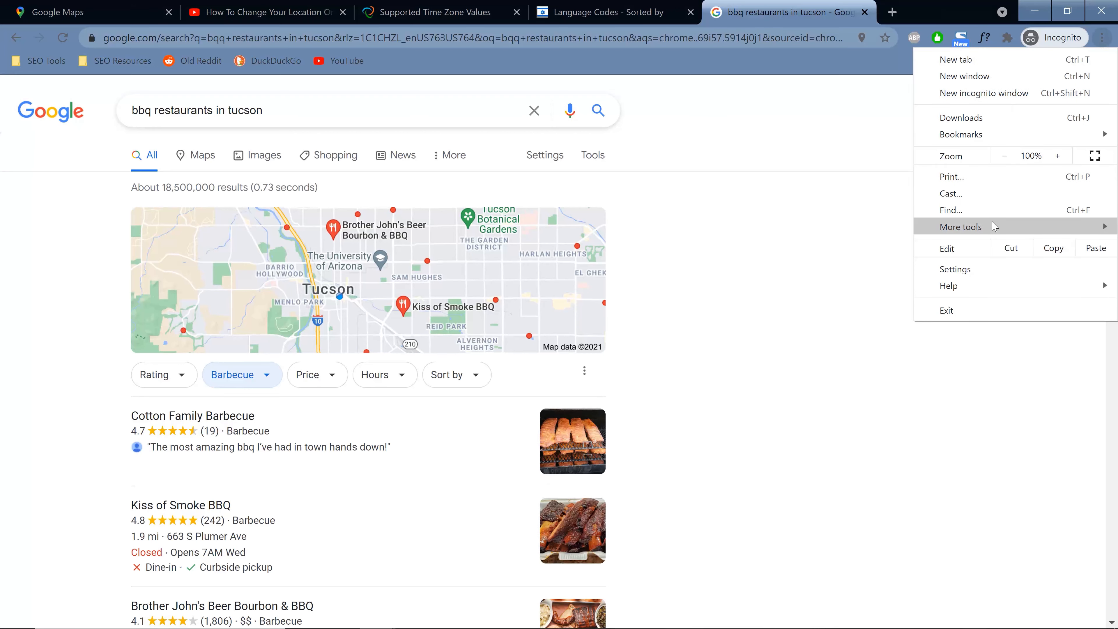
pyautogui.moveTo(981, 227)
pyautogui.click(810, 343)
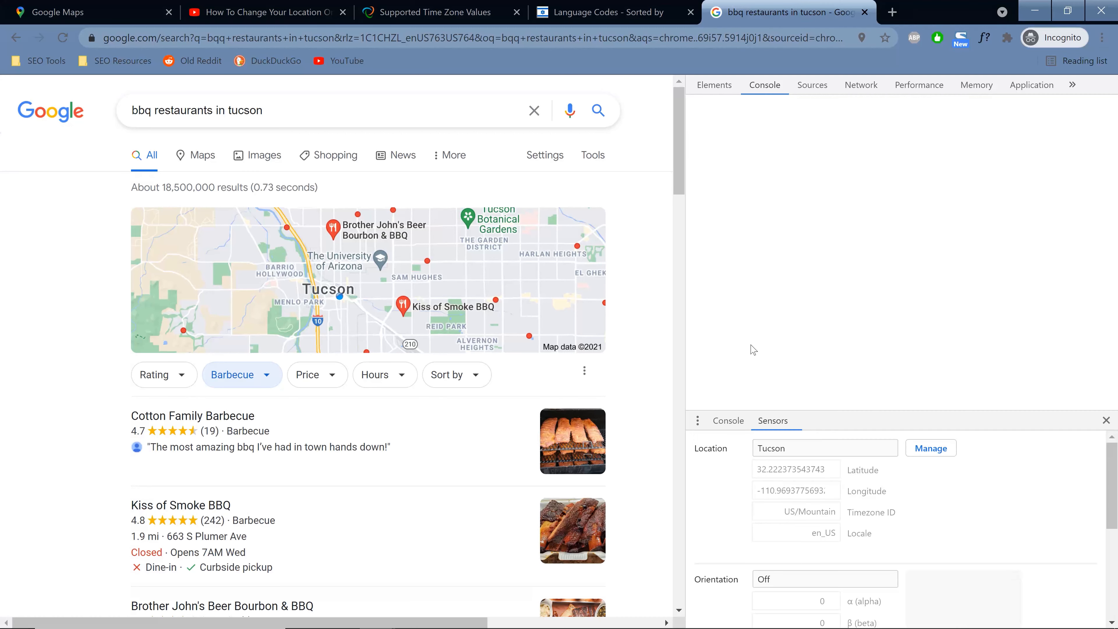
pyautogui.scroll(-2, 1026, 439)
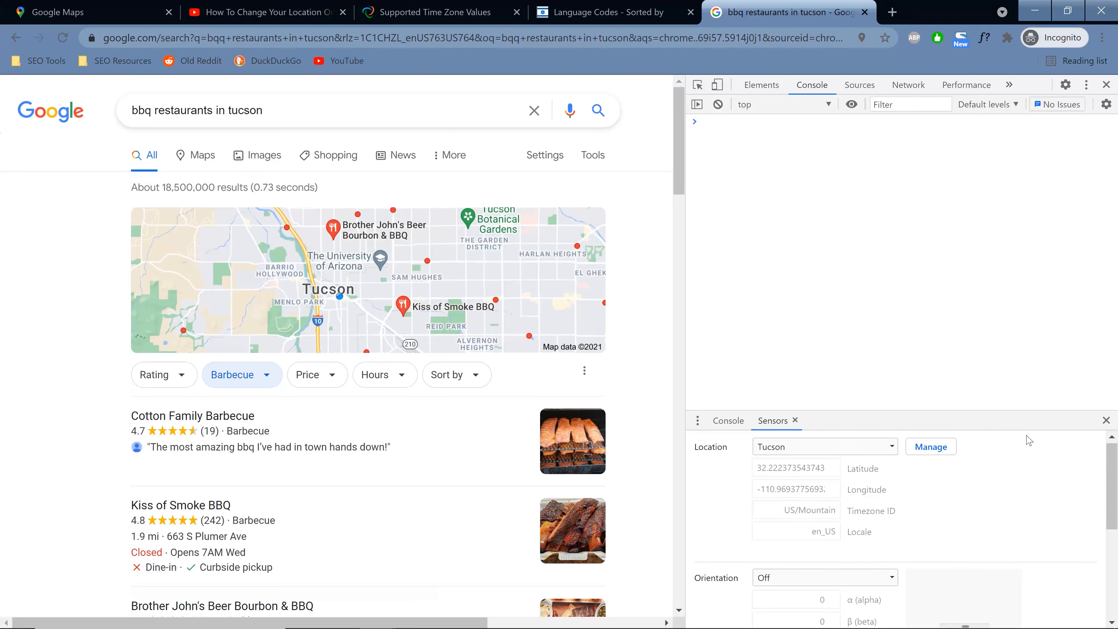
pyautogui.scroll(2, 1055, 457)
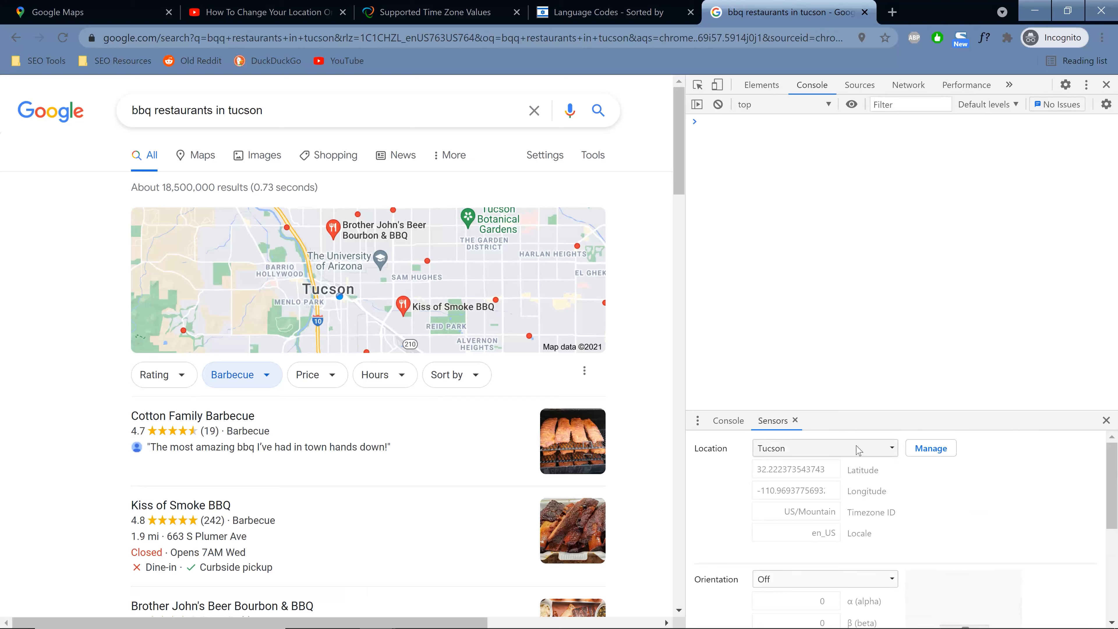